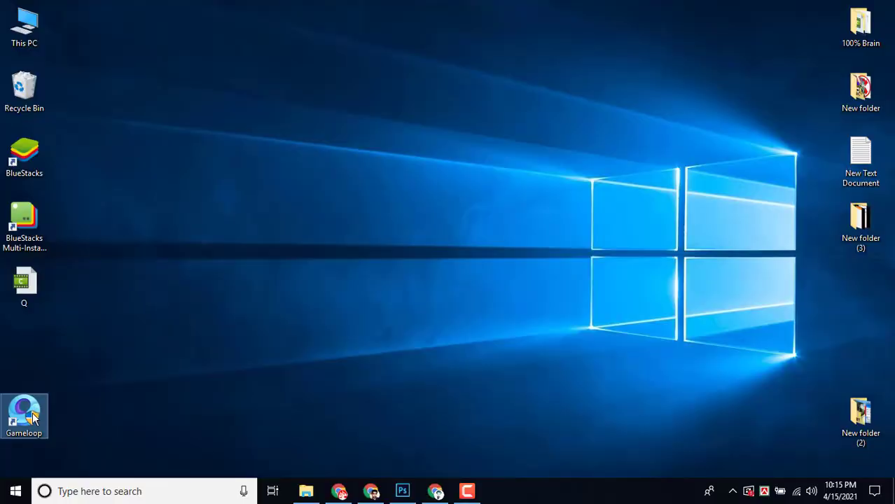
Step: Open the file location of the Gameloop desktop shortcut and look through the AppMarket folder
right_click(33, 418)
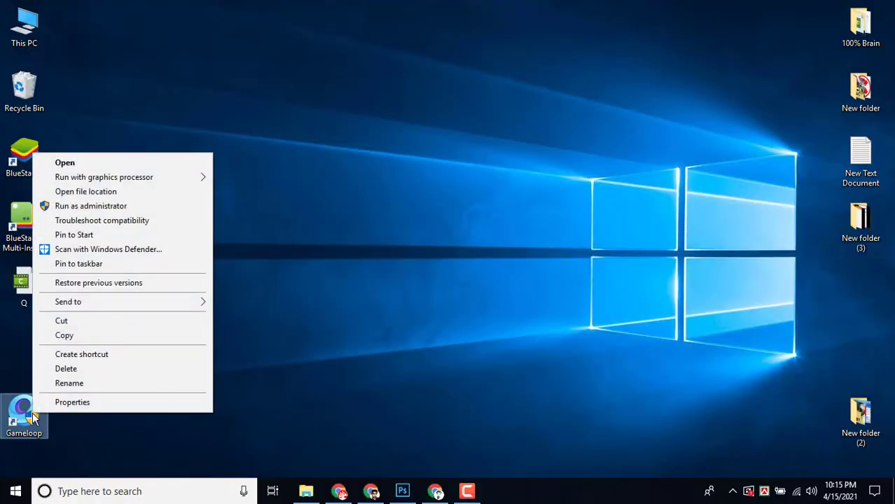
click(129, 194)
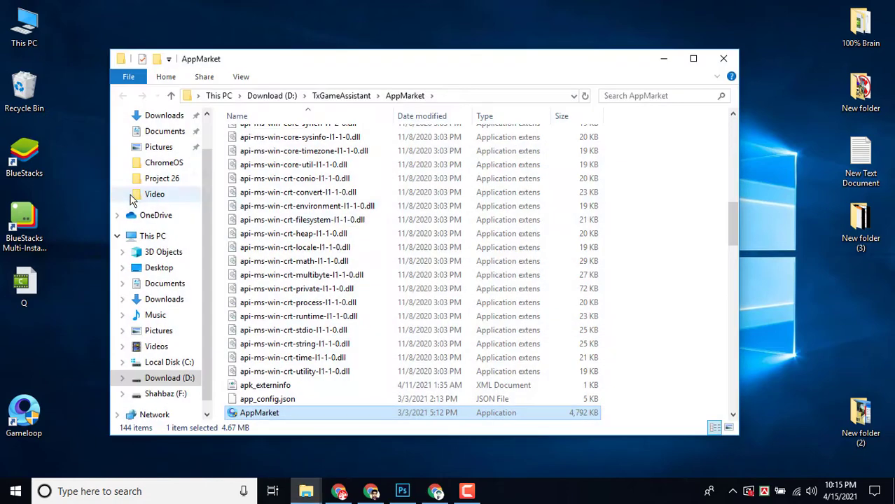
scroll(357, 277, down, 5)
scroll(362, 286, up, 4)
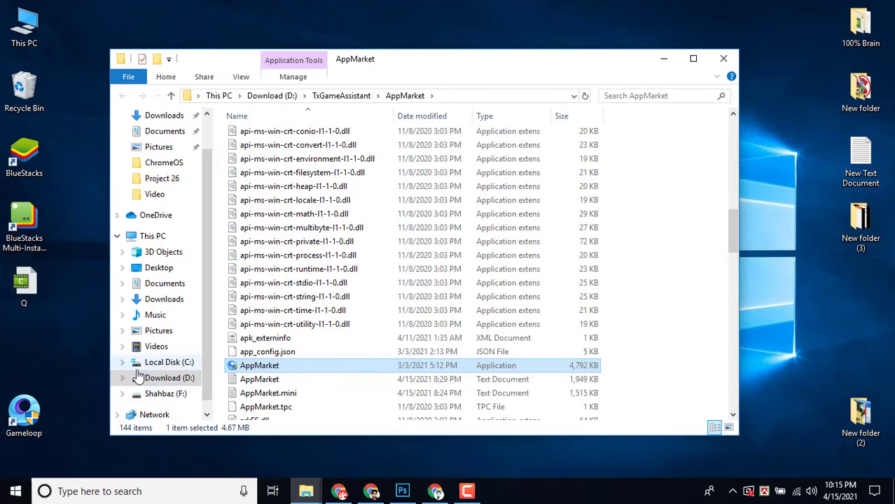
Step: Search Windows for "con", open Control Panel and bring up the list of programs to uninstall
click(170, 493)
text(c)
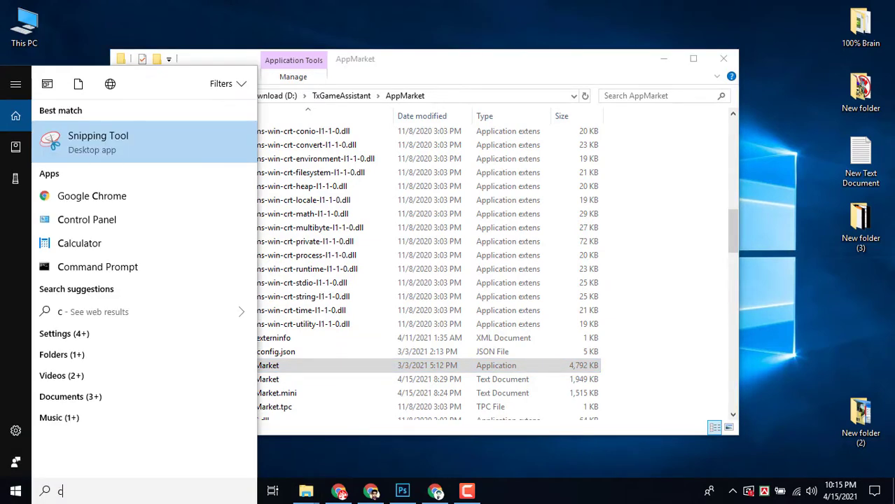
text(on)
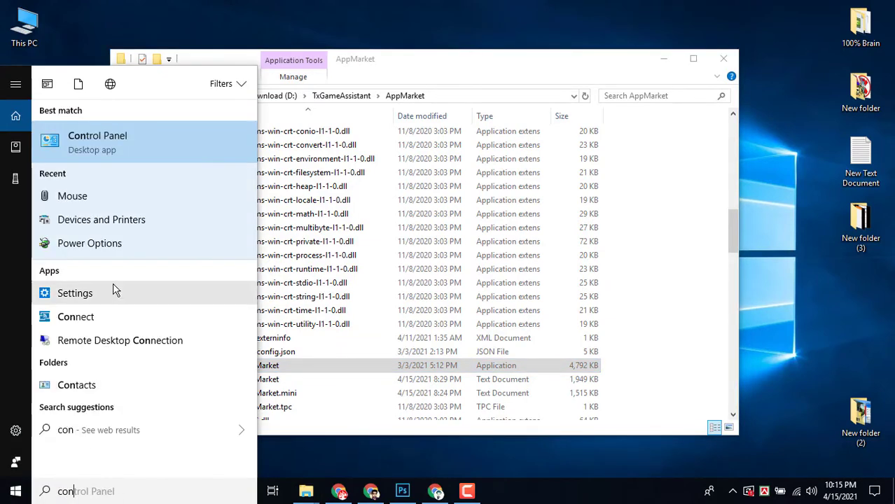
click(110, 141)
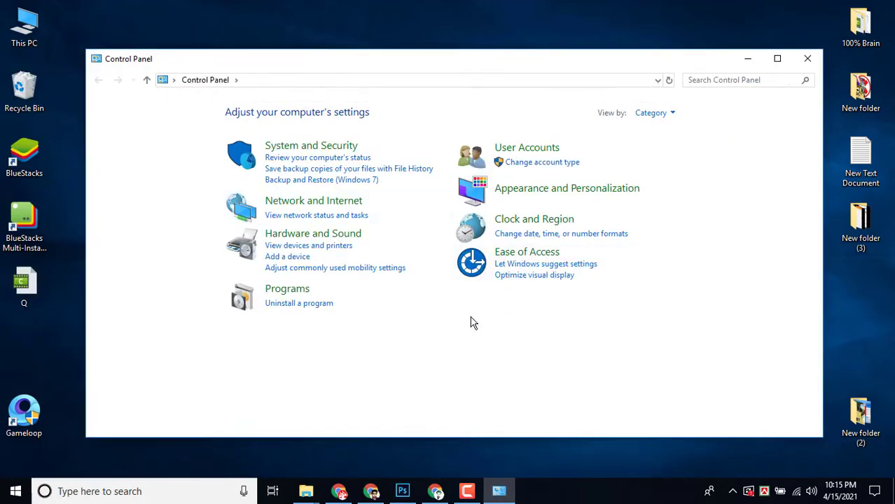
click(274, 303)
Step: Uninstall Gameloop from the installed programs, confirming the removal without giving a feedback reason
click(280, 330)
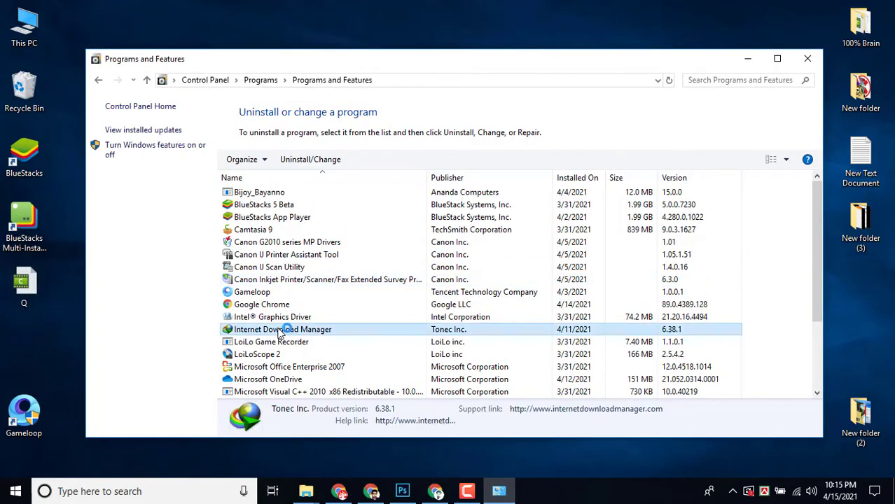
click(280, 293)
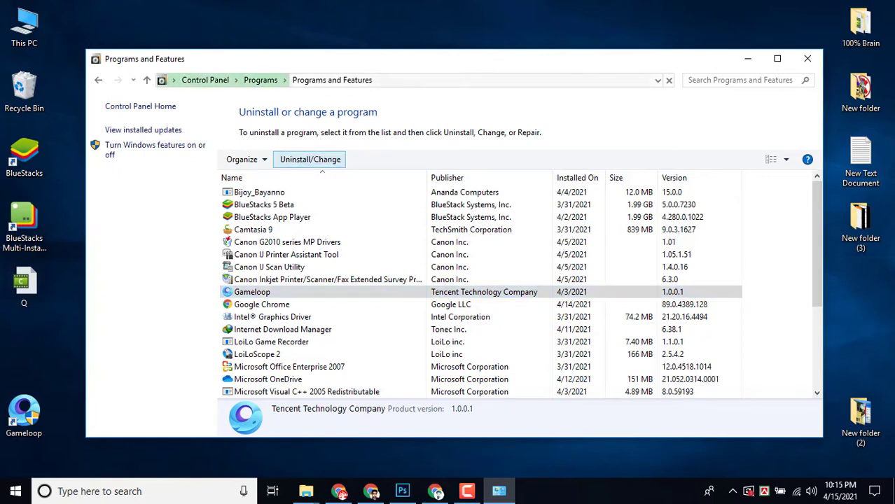
click(324, 158)
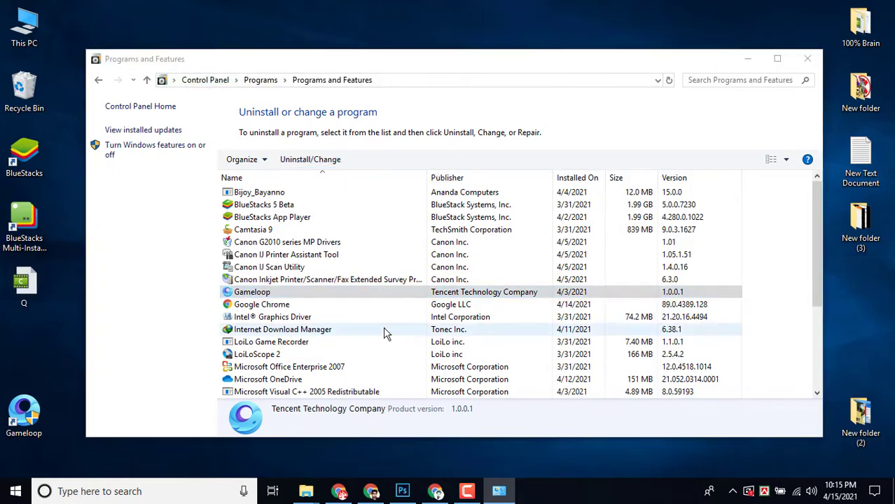
click(385, 327)
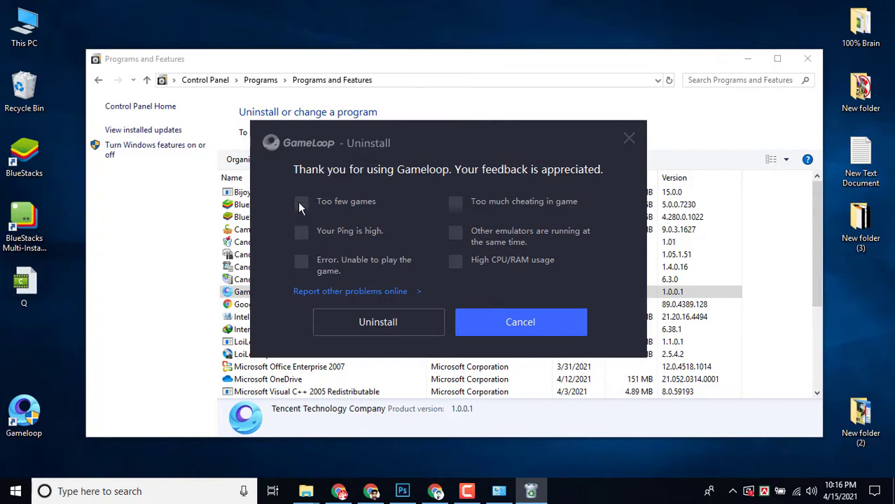
click(394, 327)
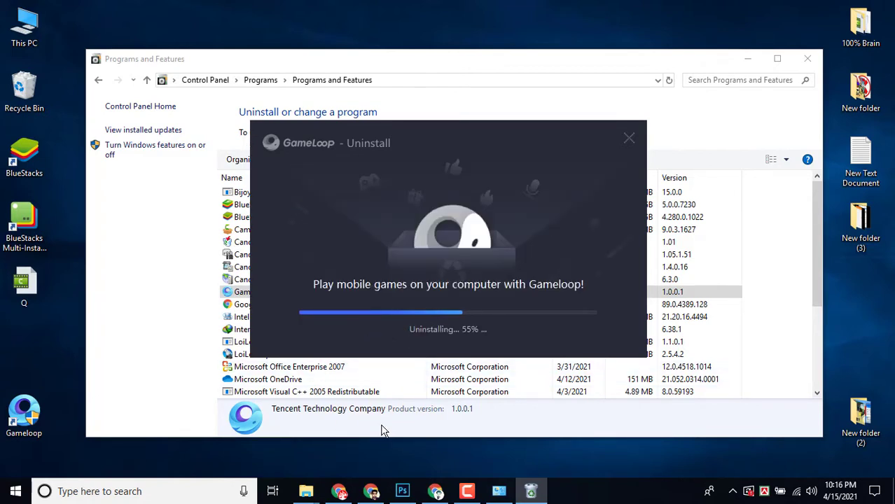
click(313, 381)
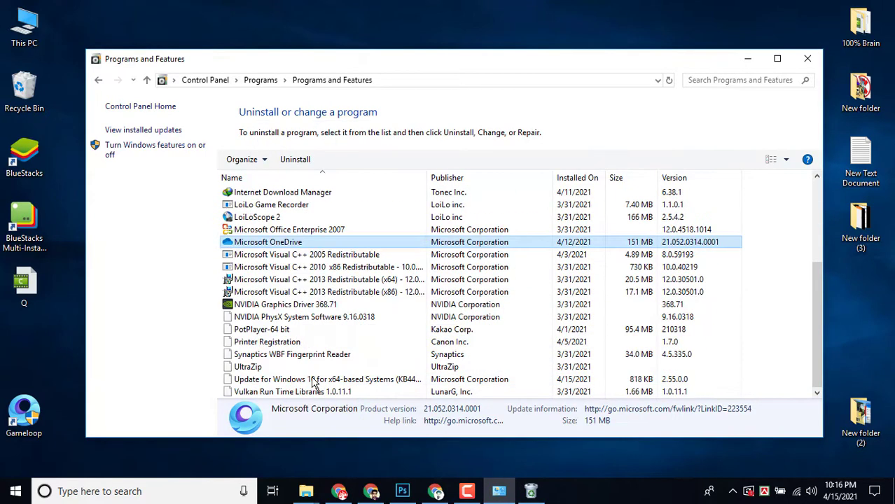
scroll(313, 384, up, 4)
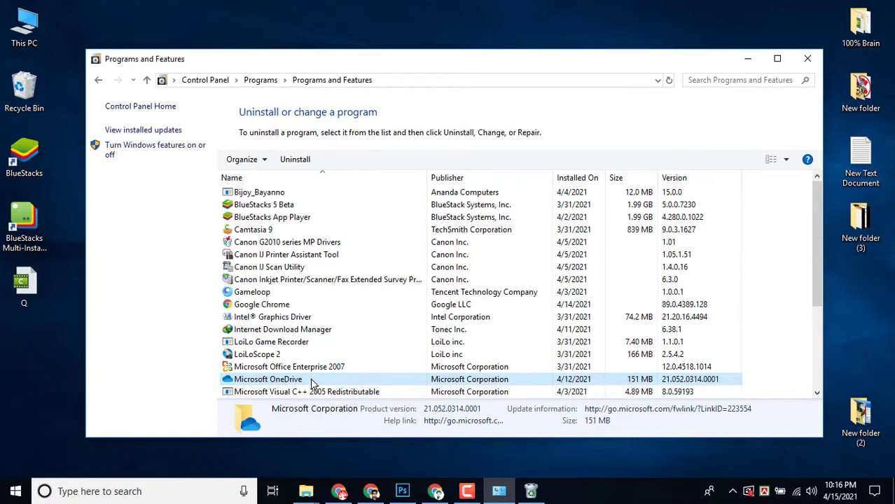
click(306, 355)
scroll(308, 357, down, 4)
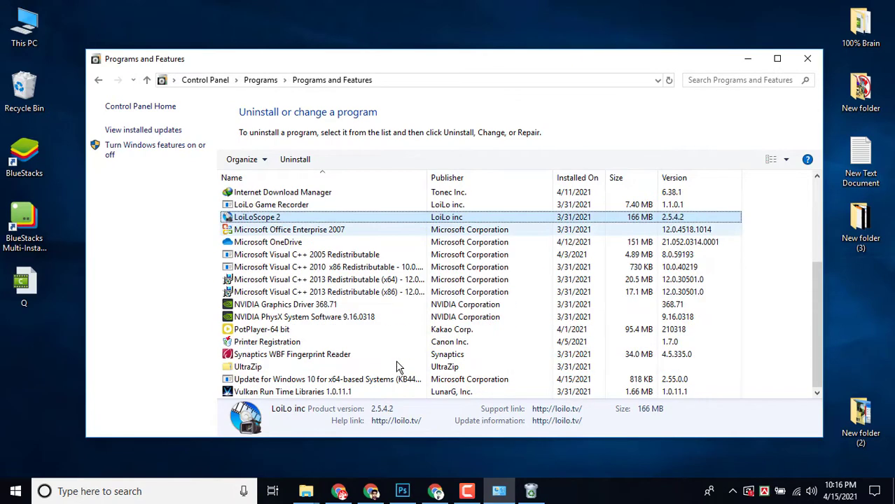
Step: Close the completed Gameloop uninstaller and minimize the Programs and Features window
click(534, 492)
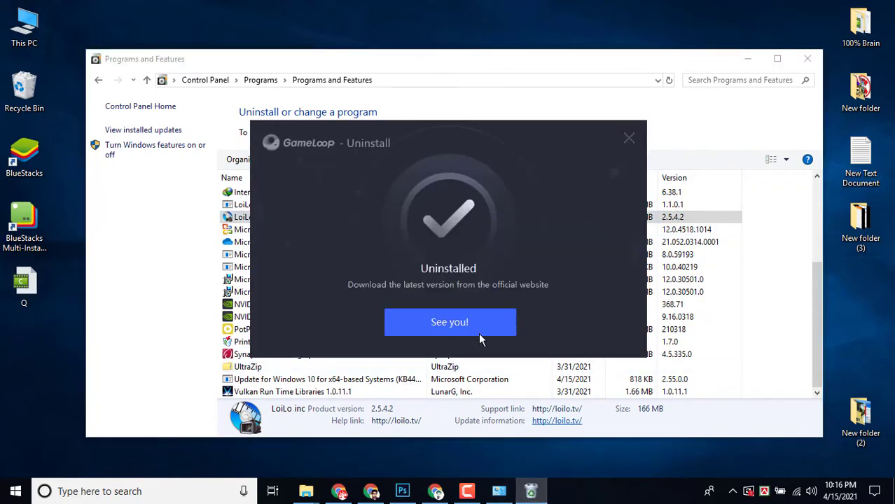
click(449, 322)
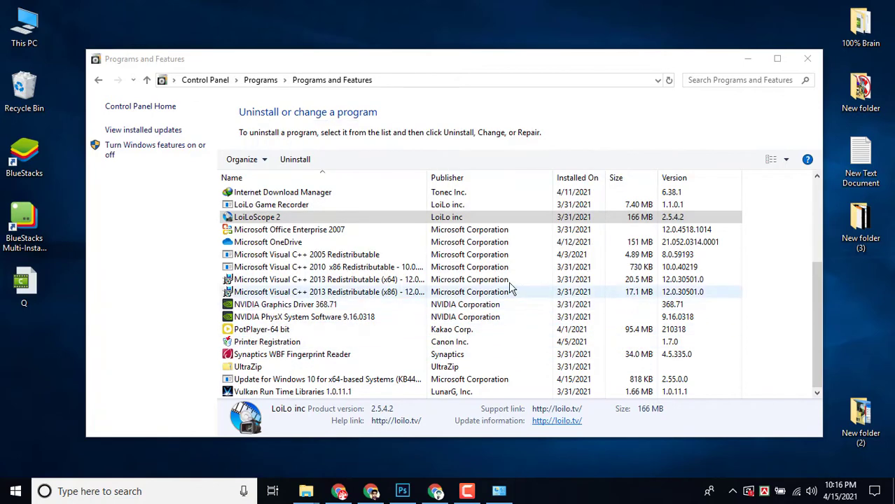
click(356, 303)
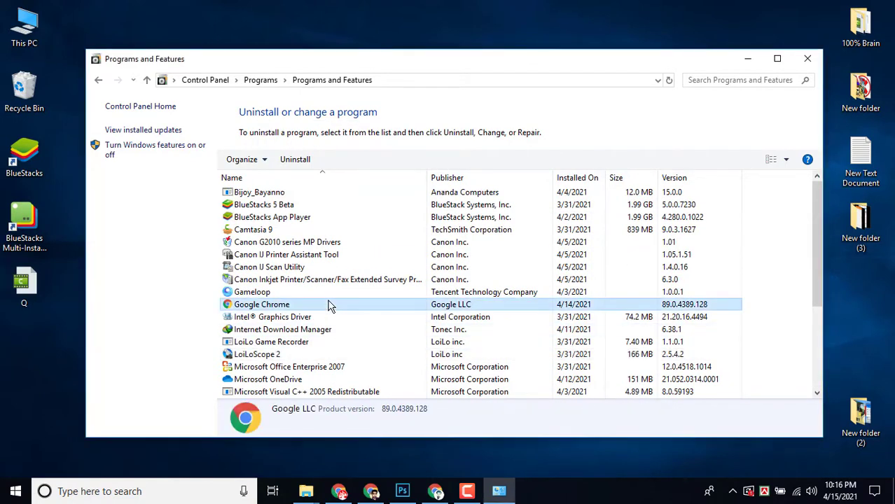
click(747, 60)
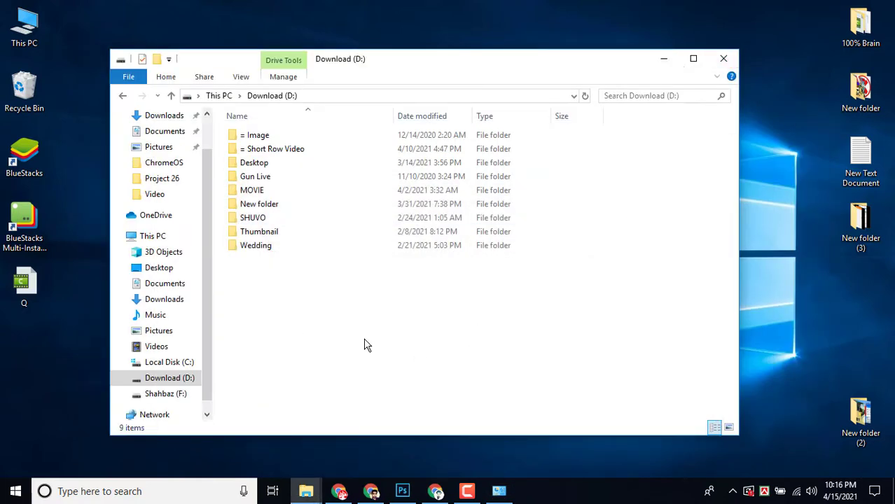
Step: Refresh the folder listing of the Download (D:) drive to check for Gameloop leftovers
right_click(365, 344)
click(402, 221)
right_click(278, 347)
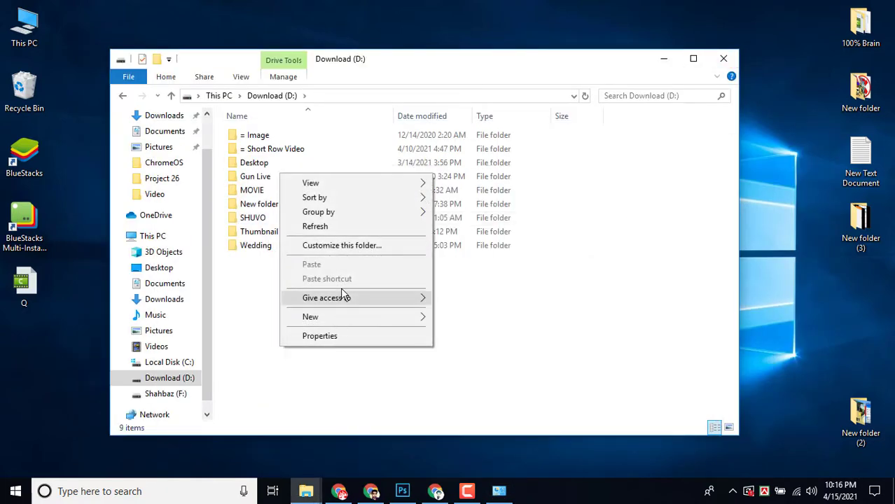
click(329, 226)
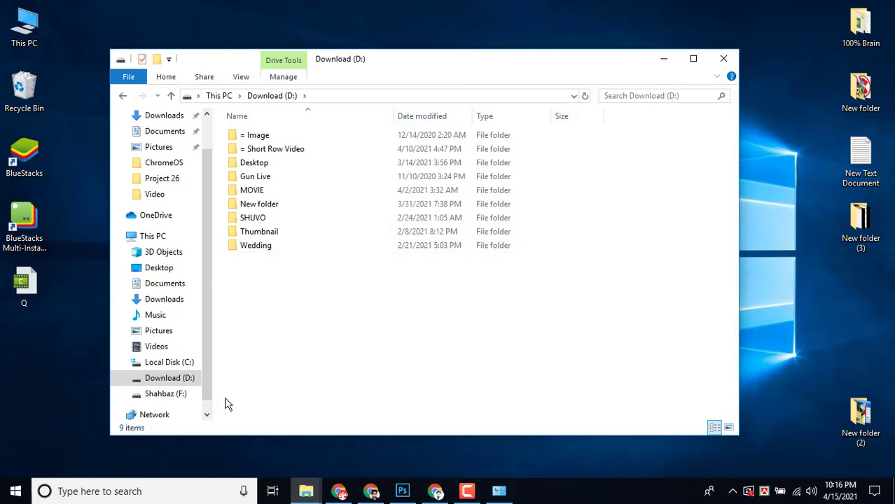
Step: Check the Program Files and Program Files (x86) folders on Local Disk (C:) for leftover Gameloop folders
click(169, 364)
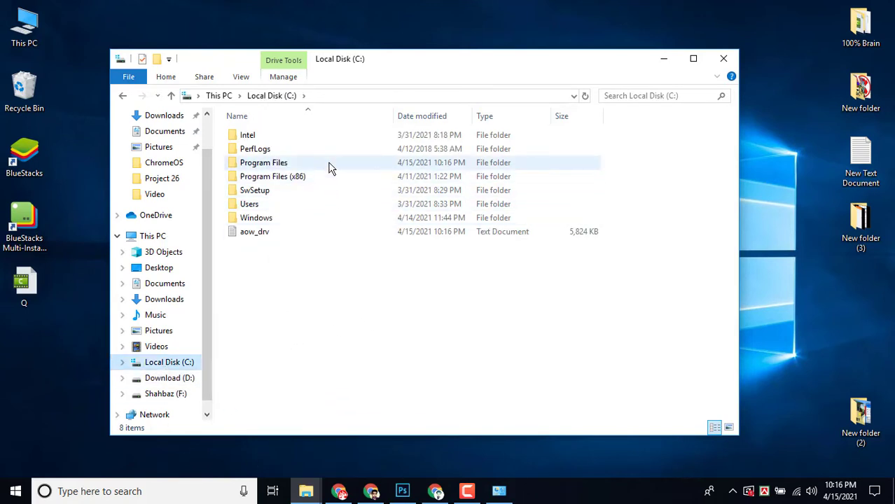
double_click(294, 163)
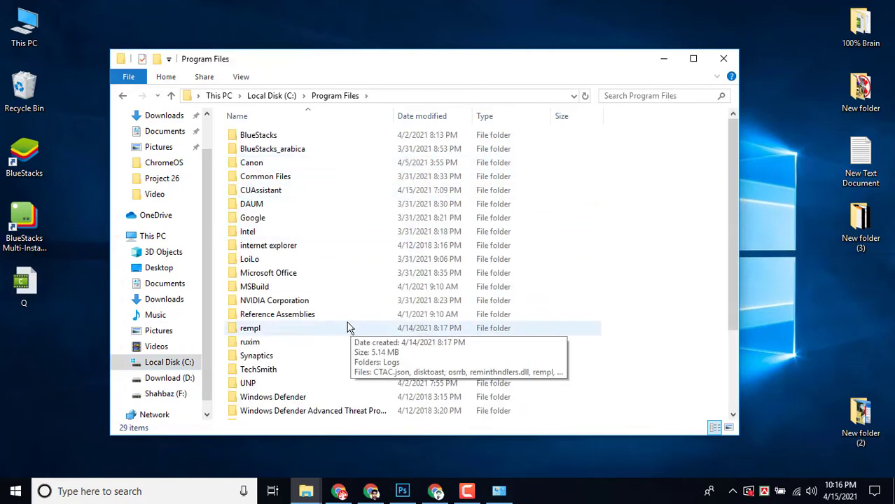
click(274, 95)
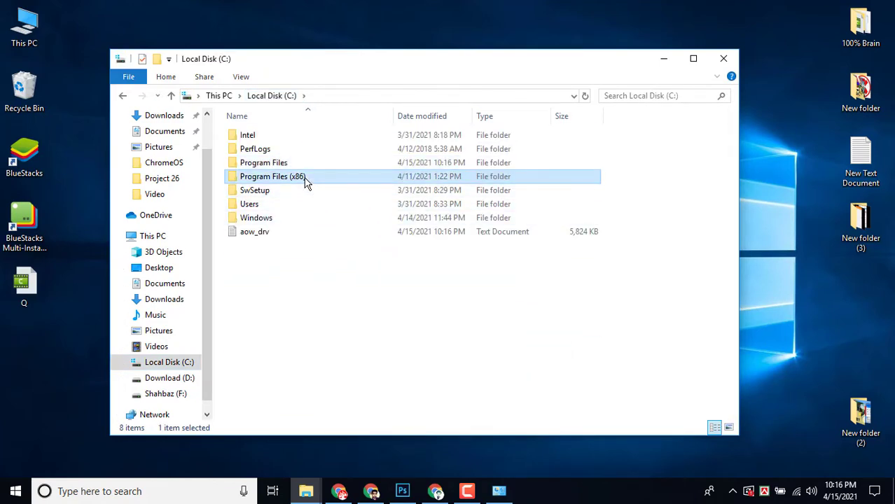
double_click(305, 180)
click(313, 232)
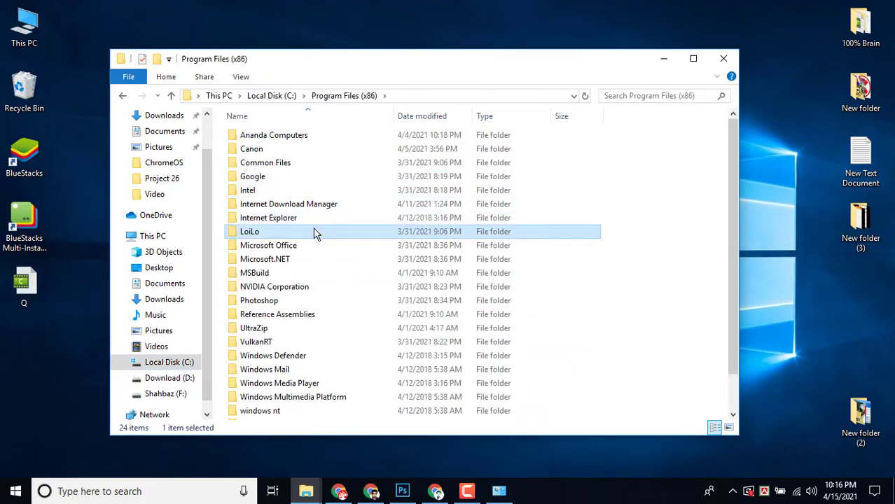
click(272, 95)
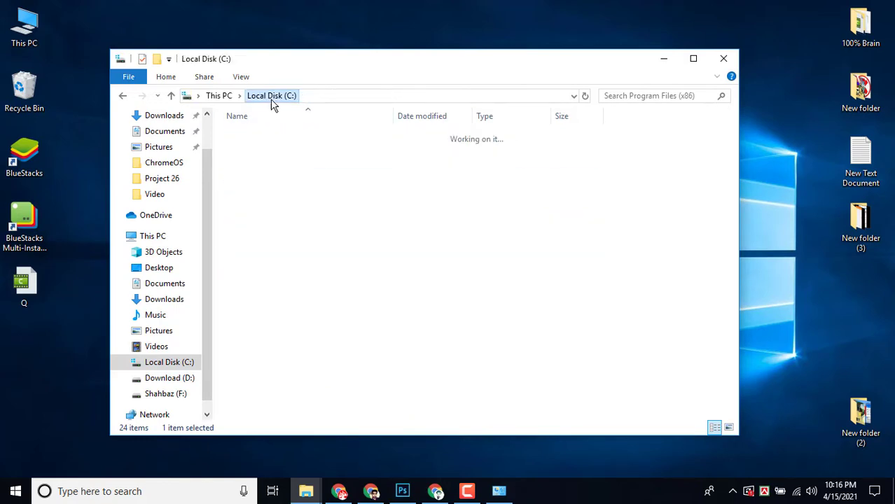
double_click(284, 166)
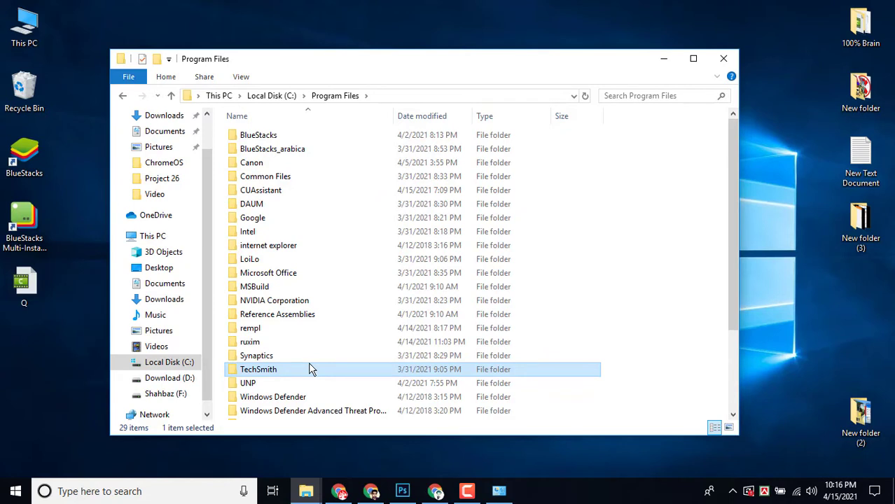
key(g)
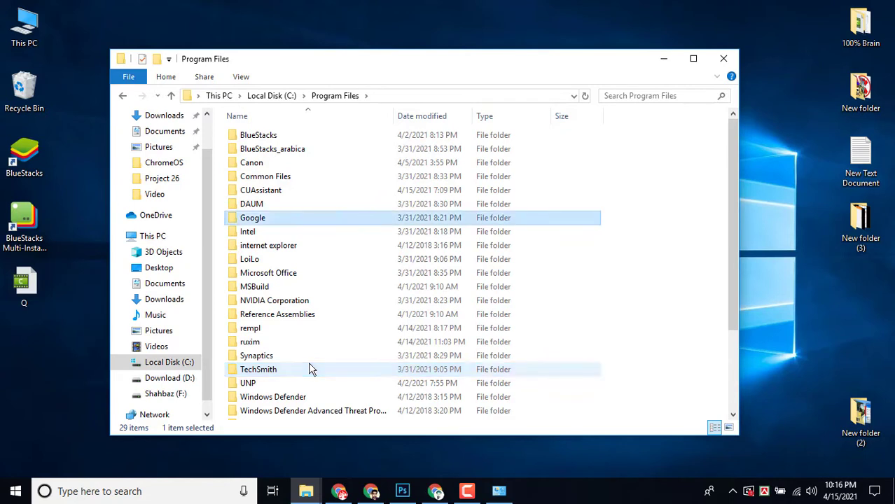
Step: Return to the root of Local Disk (C:) and turn on the display of hidden items
click(273, 96)
click(238, 77)
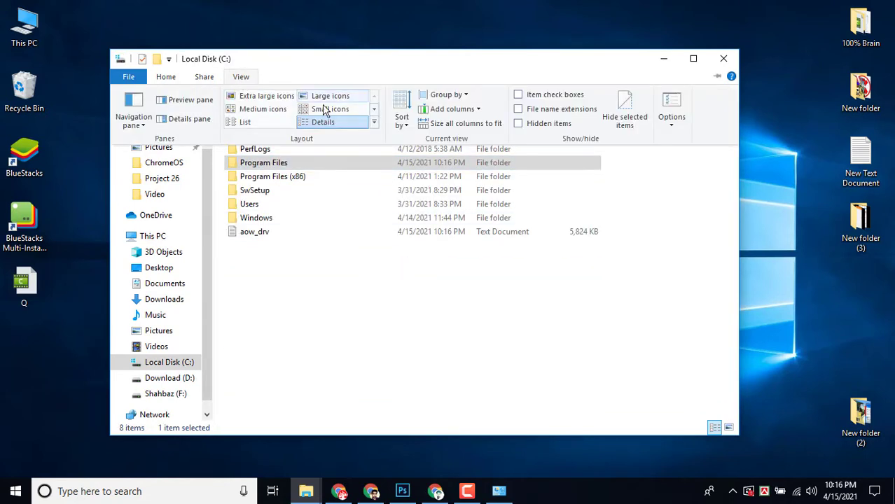
click(518, 126)
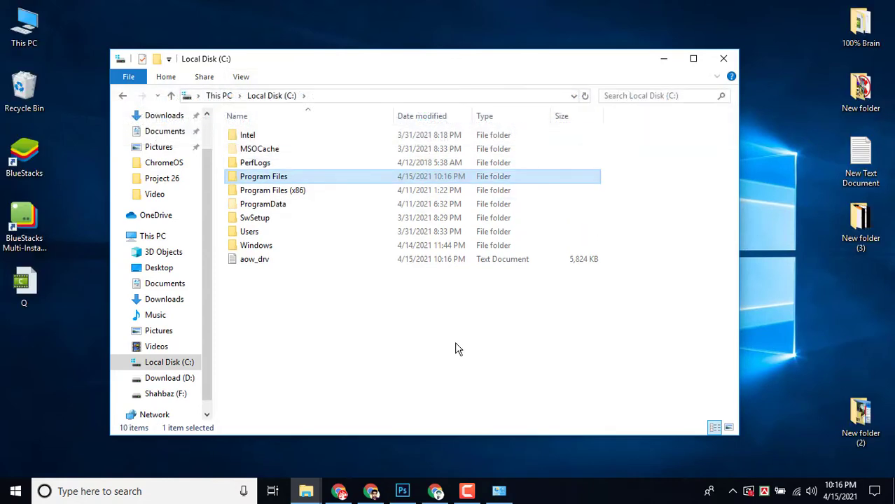
Step: Try to delete the Tencent folder inside ProgramData on Local Disk (C:)
double_click(287, 204)
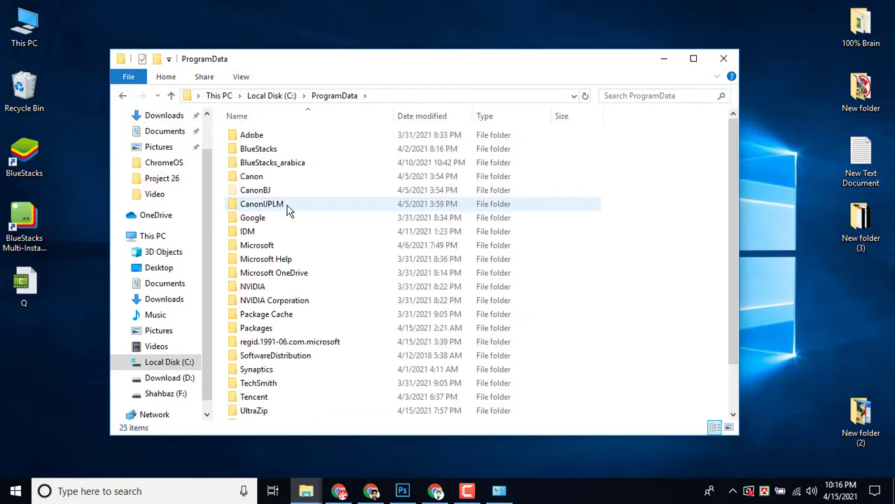
key(t)
click(280, 399)
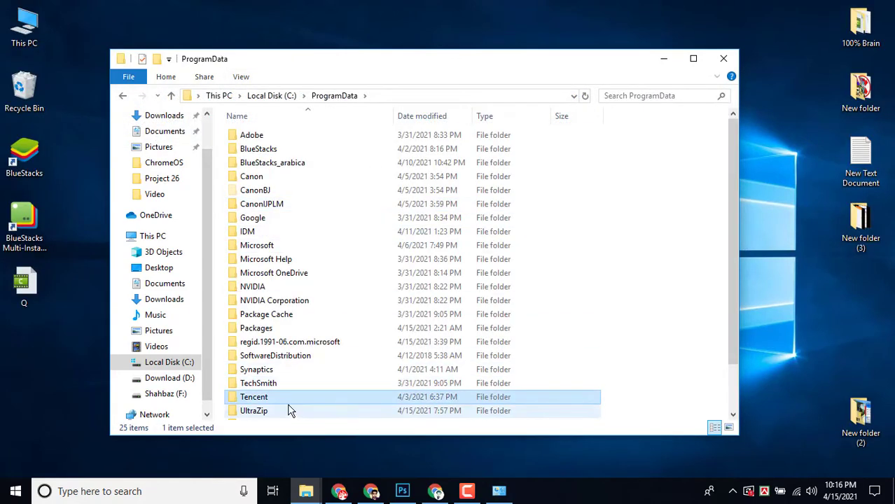
right_click(278, 400)
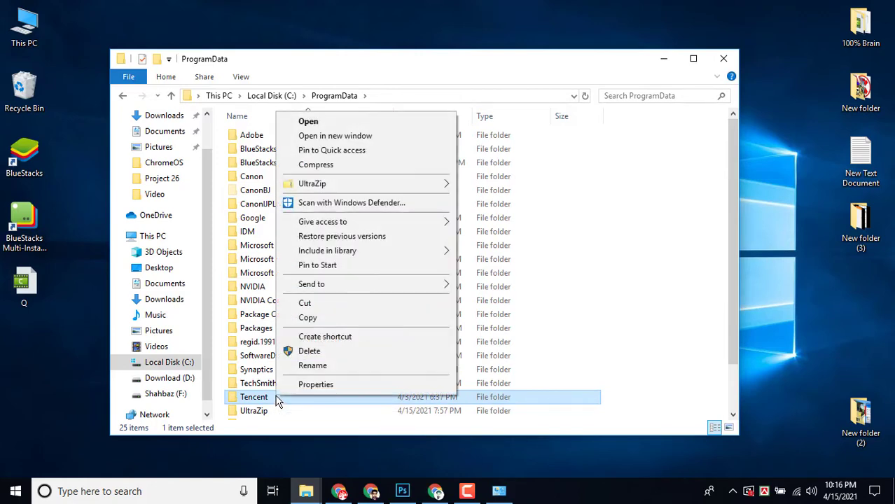
click(343, 352)
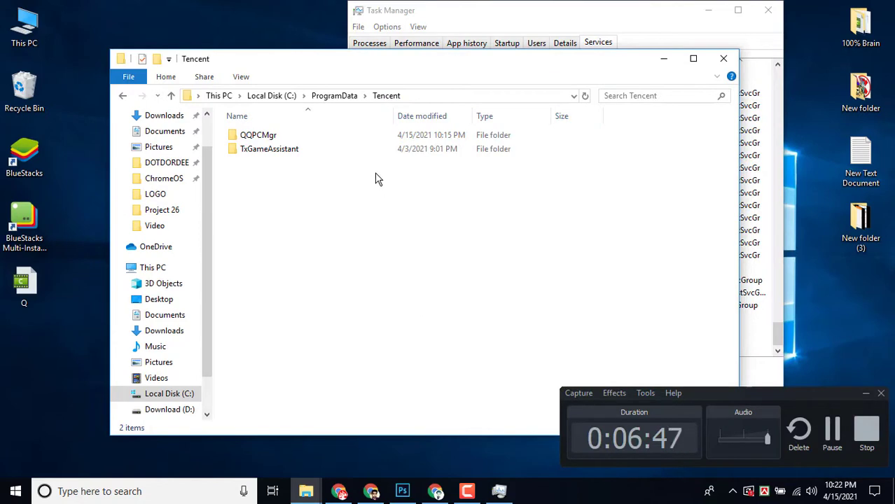
Step: Open the AppData\Local folder inside the user's profile folder on Local Disk (C:)
click(334, 96)
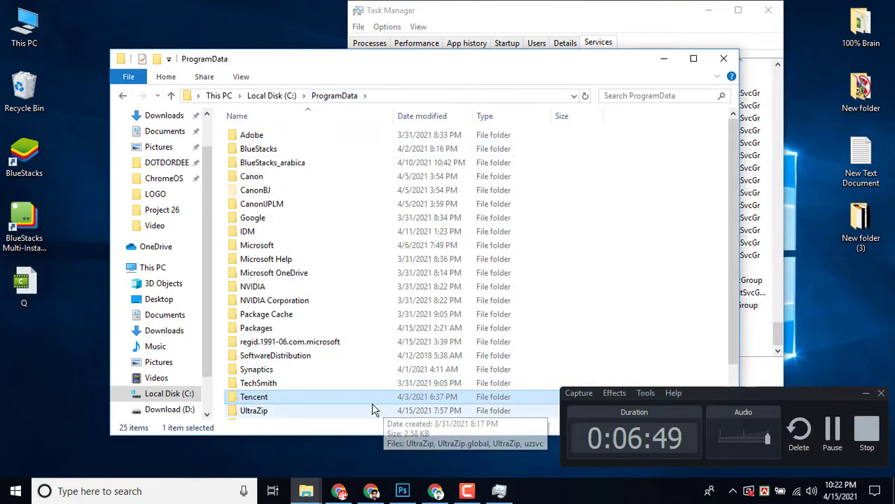
click(271, 96)
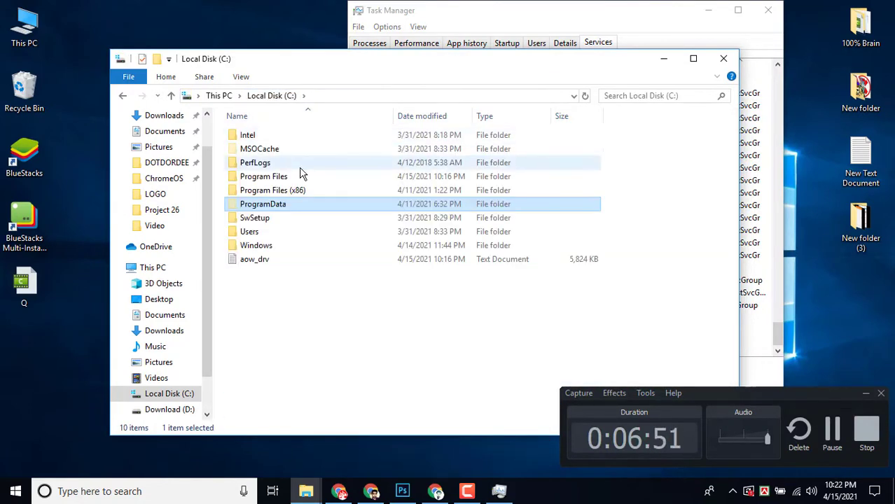
double_click(277, 234)
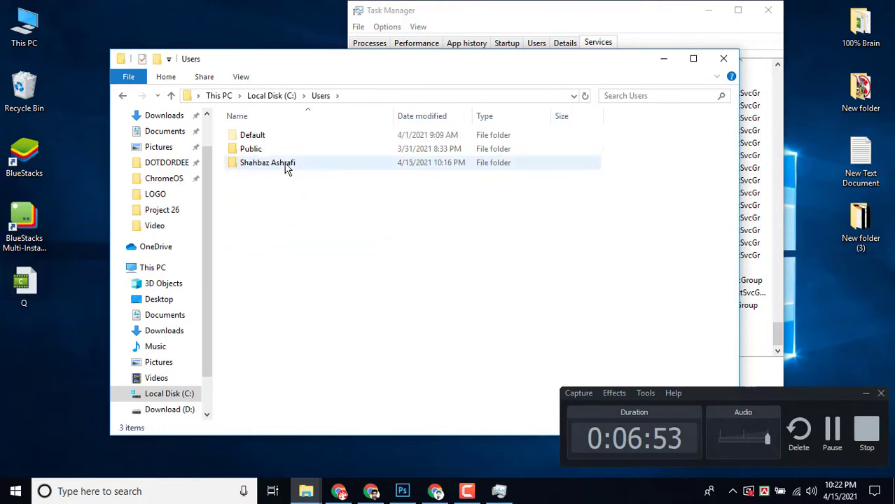
double_click(274, 164)
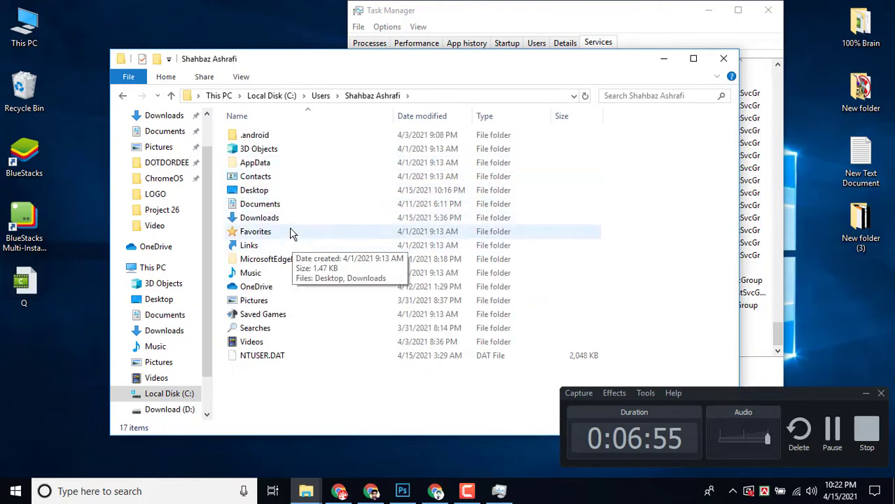
double_click(274, 165)
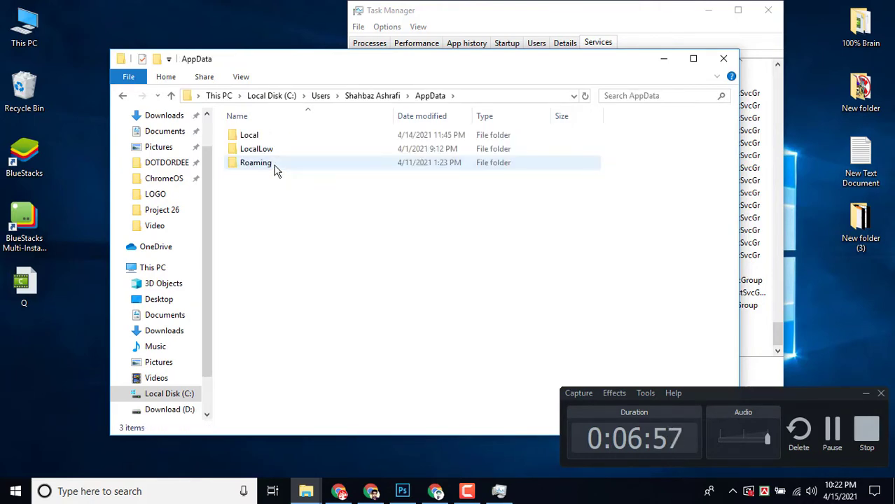
double_click(256, 137)
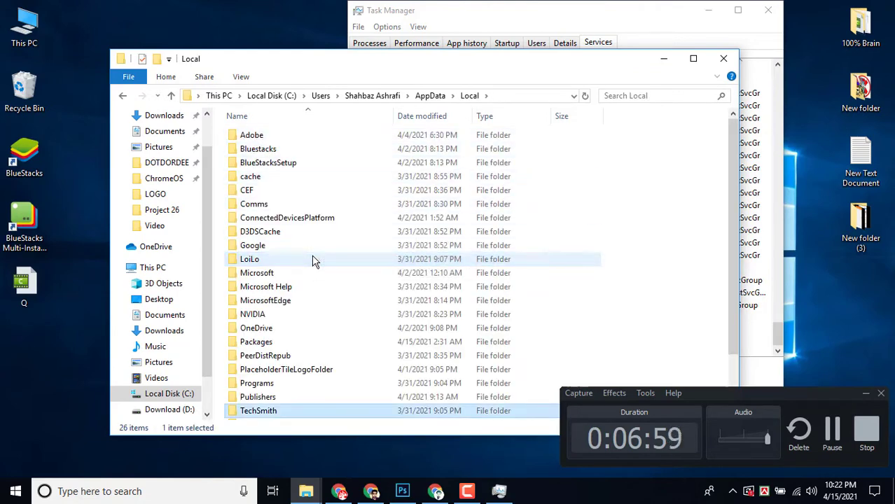
Step: Delete the Tencent folder from AppData\Local
click(277, 420)
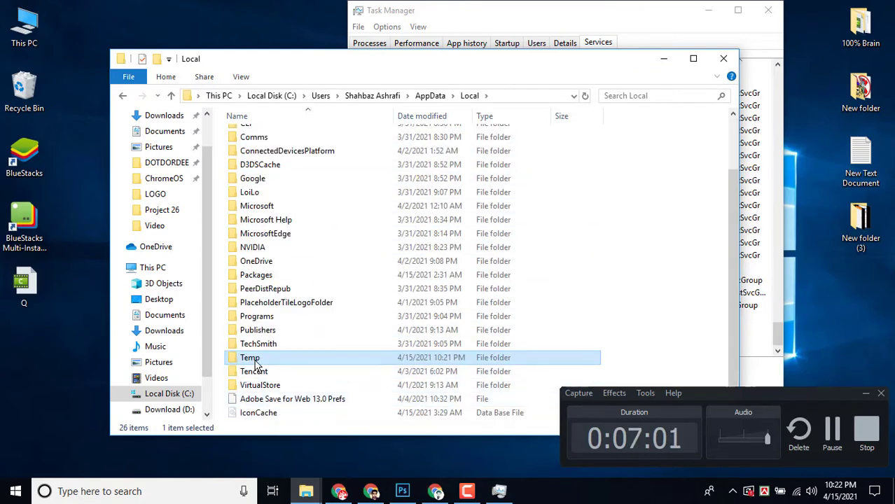
right_click(256, 378)
click(259, 373)
right_click(262, 376)
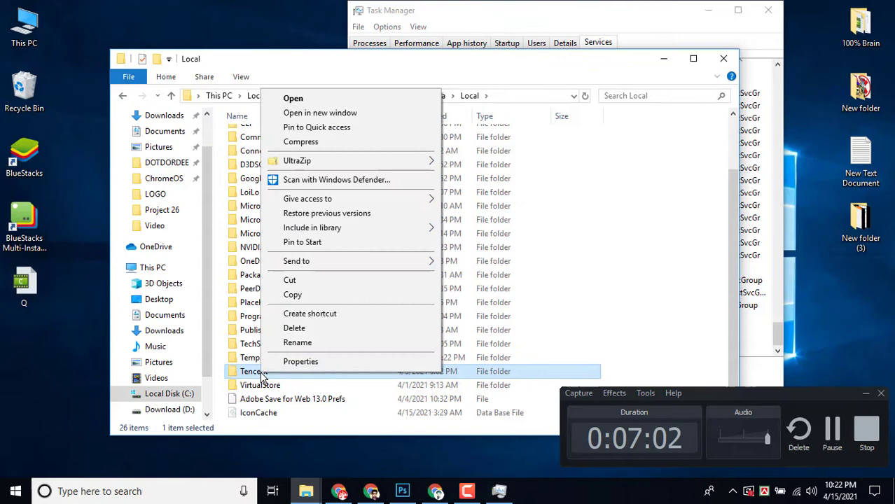
click(294, 327)
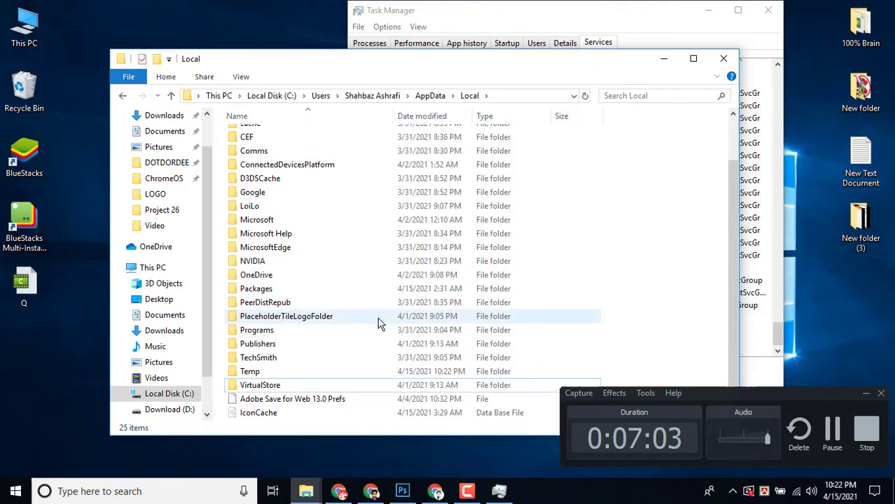
Step: Delete the Tencent folder from AppData\Roaming in the user's profile and close the File Explorer window
click(429, 95)
click(378, 95)
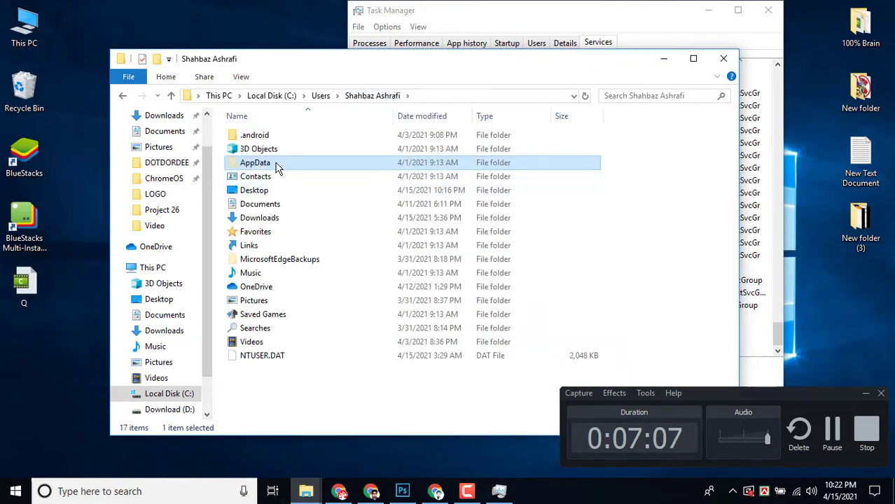
double_click(276, 166)
double_click(268, 164)
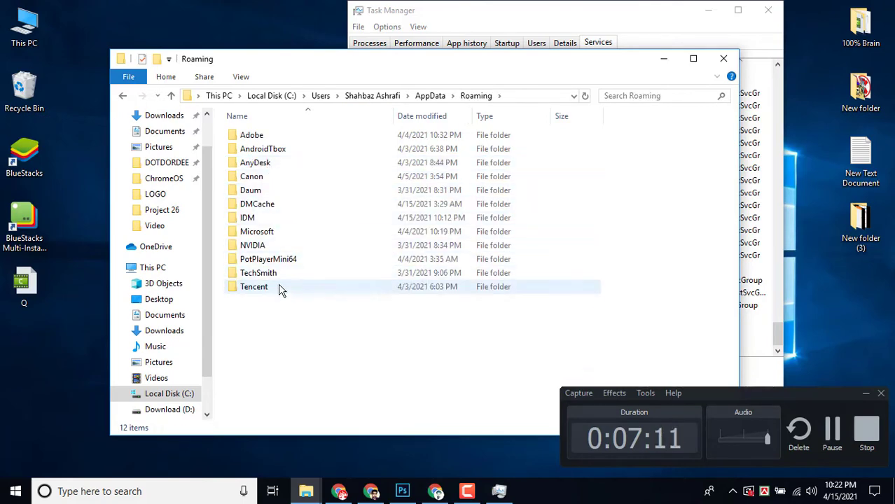
click(277, 290)
right_click(277, 291)
click(316, 243)
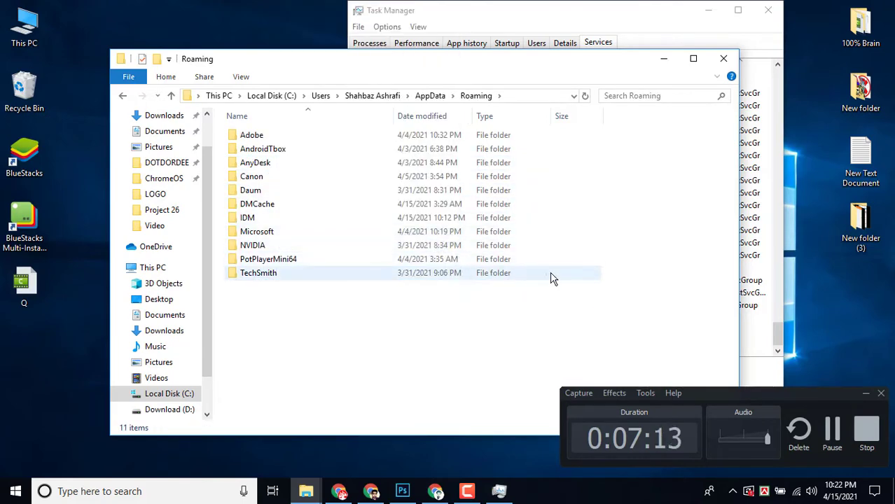
click(723, 58)
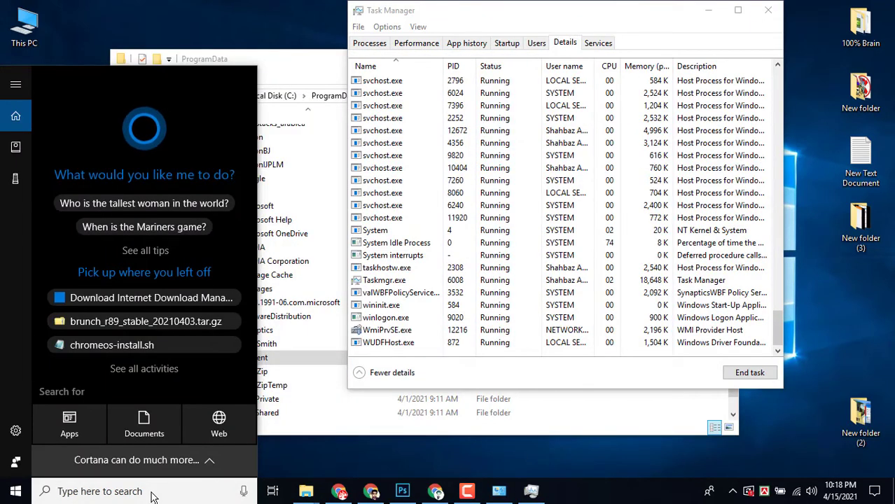
Step: Launch Registry Editor with the regedit command and close Task Manager
text(reg)
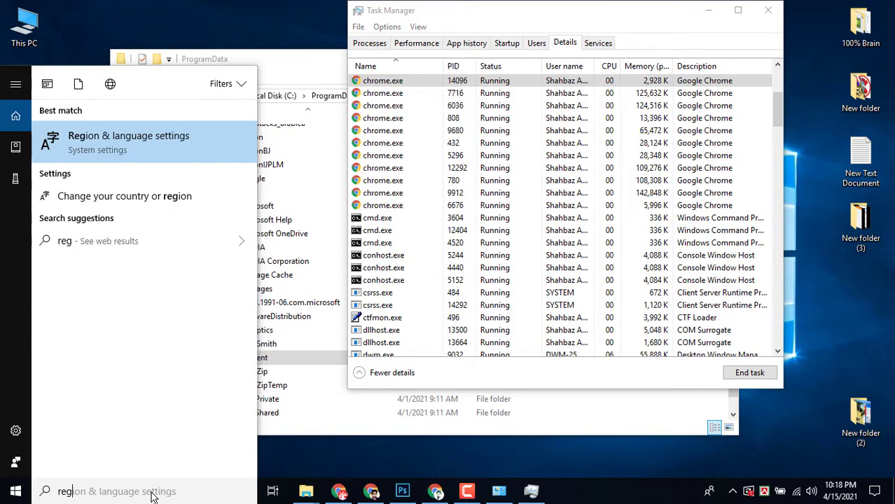
text(ed)
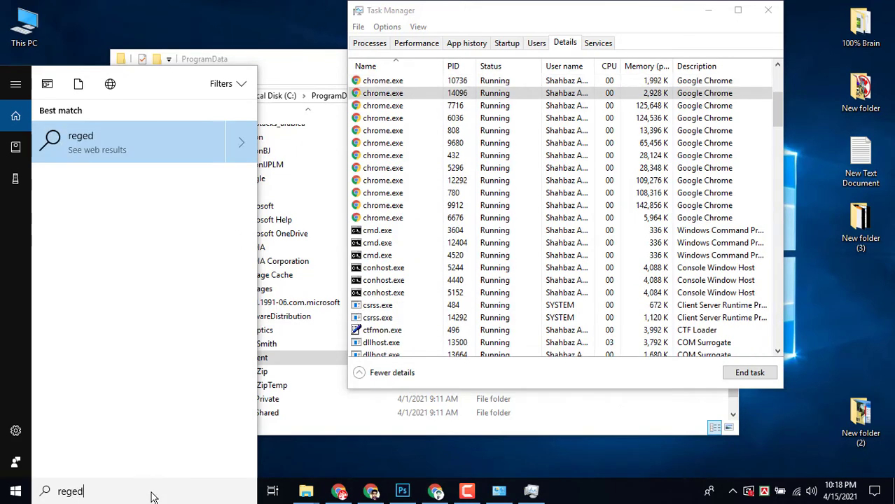
text(it)
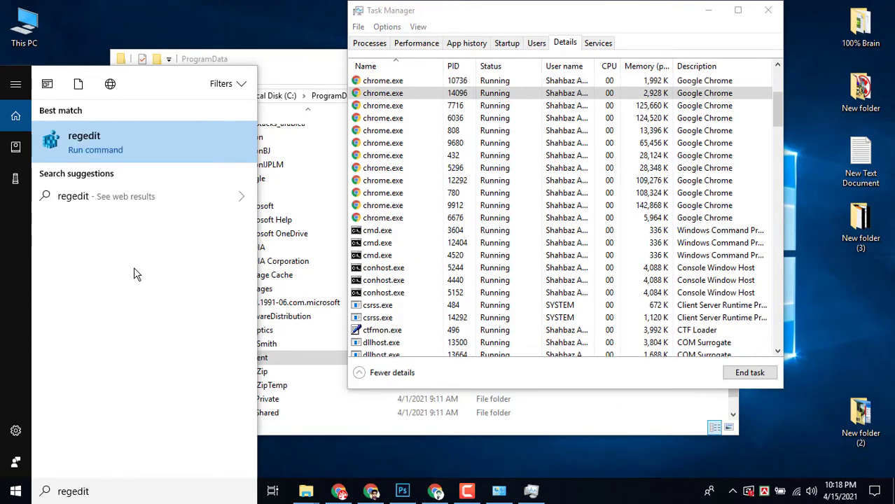
click(110, 150)
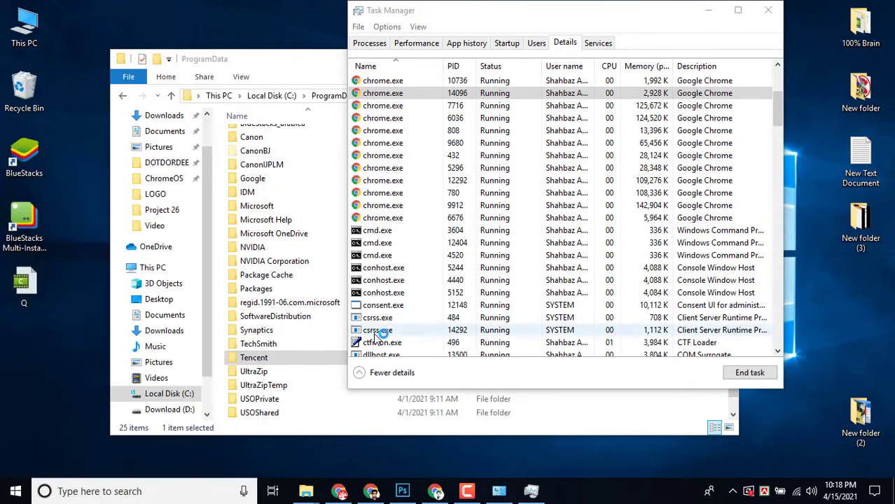
click(768, 12)
Step: Examine the subkeys under the HKEY_CLASSES_ROOT, HKEY_USERS, HKEY_CURRENT_CONFIG and HKEY_LOCAL_MACHINE root keys for Tencent leftovers
click(127, 180)
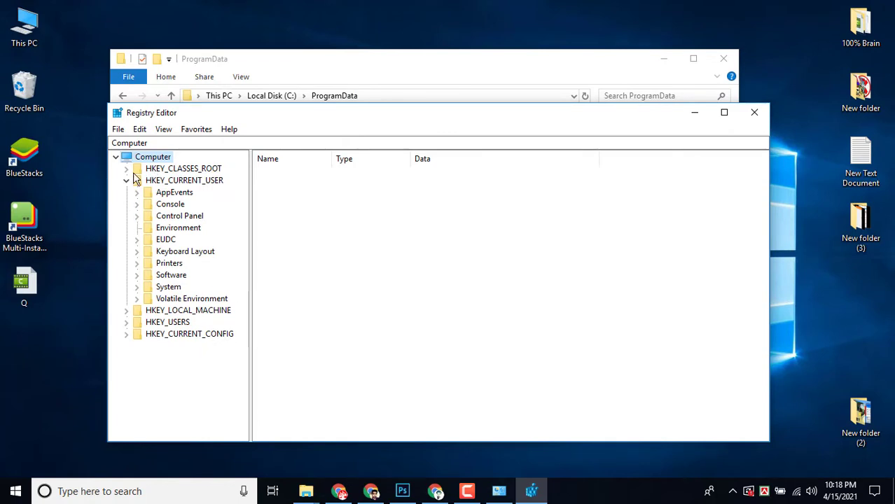
click(127, 180)
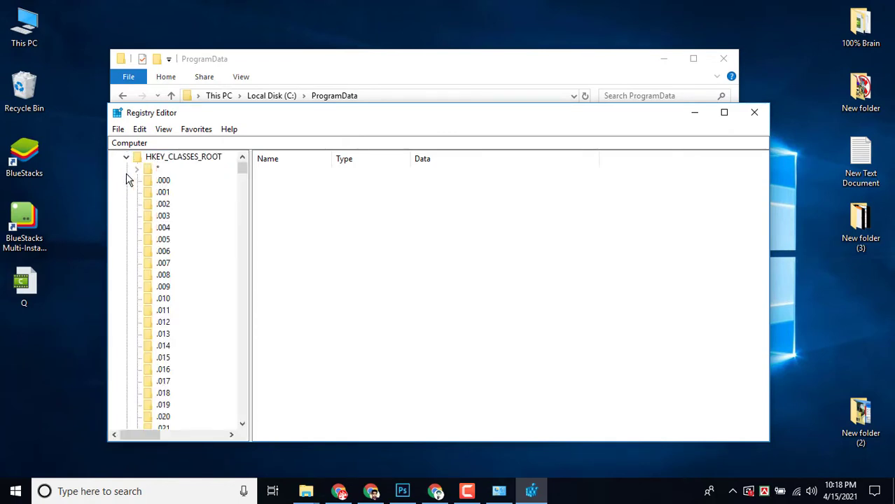
scroll(188, 271, down, 12)
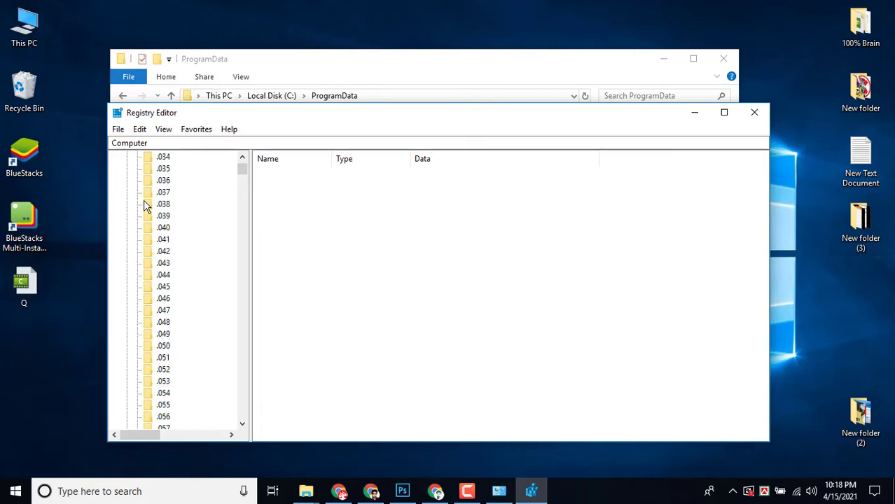
scroll(146, 205, up, 10)
scroll(145, 204, up, 3)
click(127, 170)
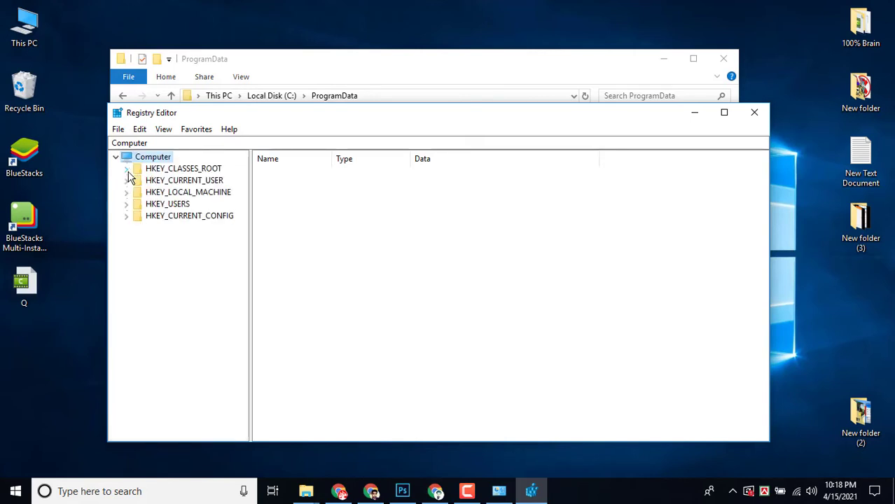
click(127, 204)
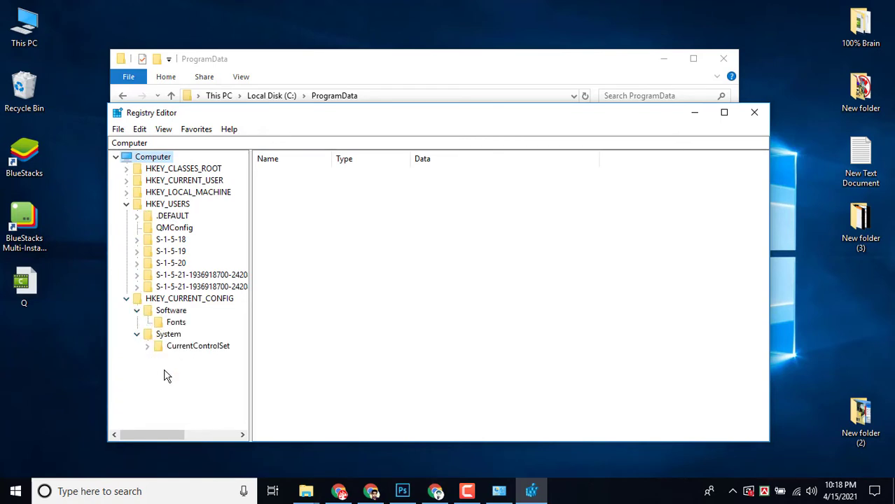
click(126, 193)
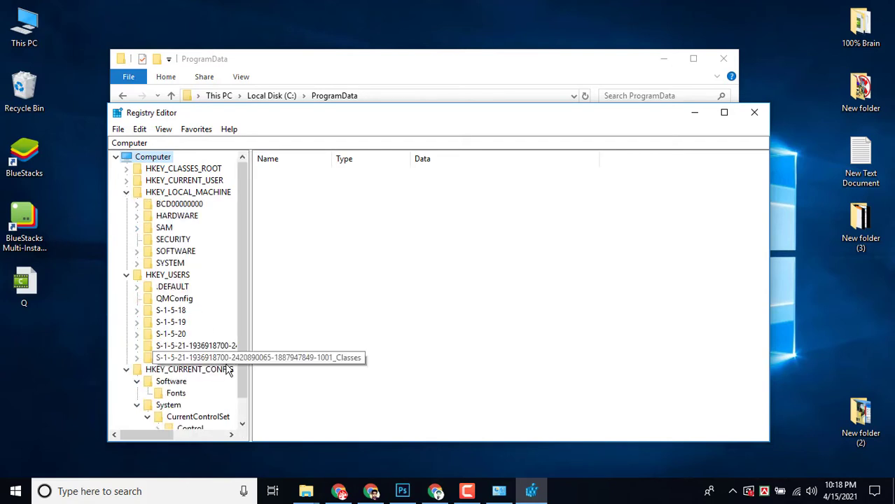
scroll(183, 378, down, 1)
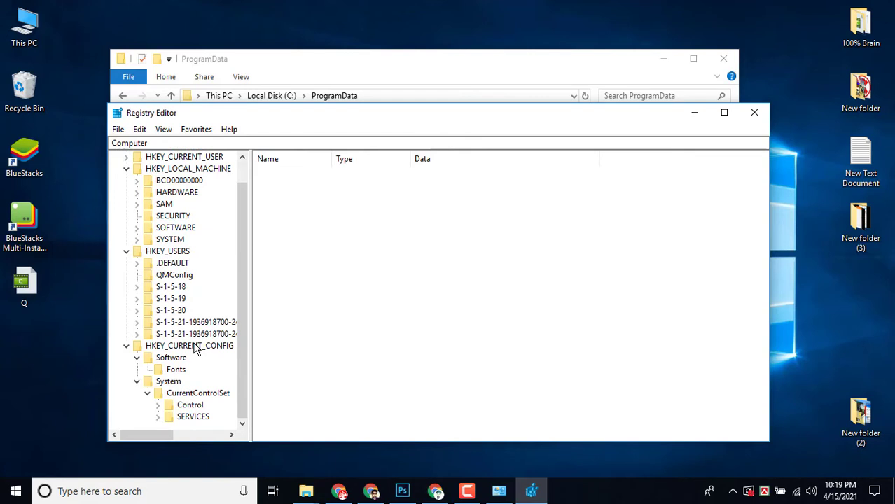
scroll(195, 350, up, 1)
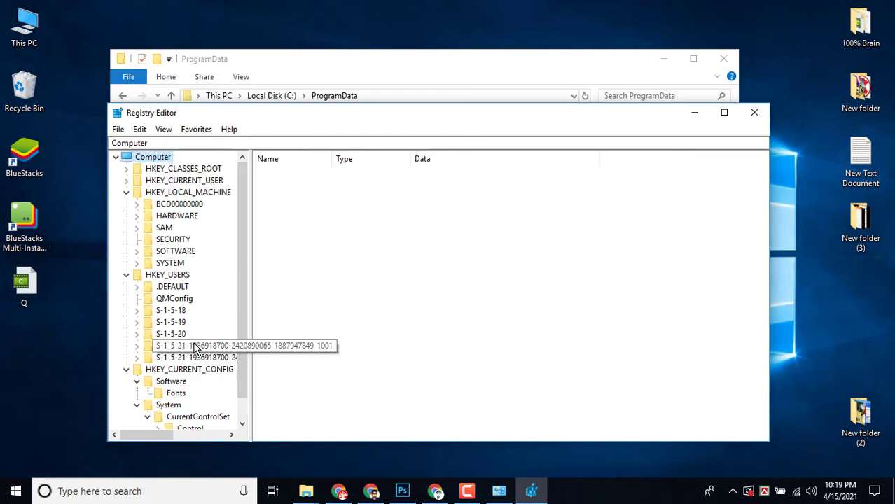
Step: Delete the Tencent key with all its subkeys under HKEY_CURRENT_USER\Software and close Registry Editor
click(126, 181)
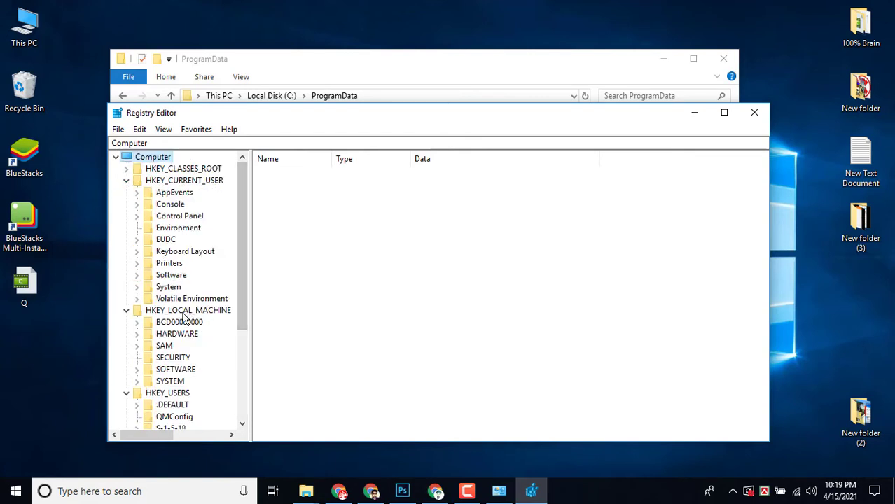
click(138, 276)
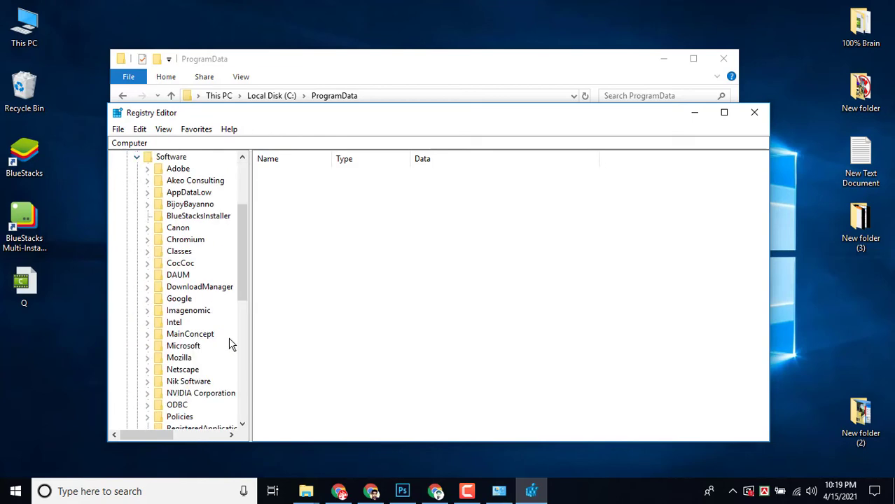
scroll(227, 352, down, 3)
click(182, 346)
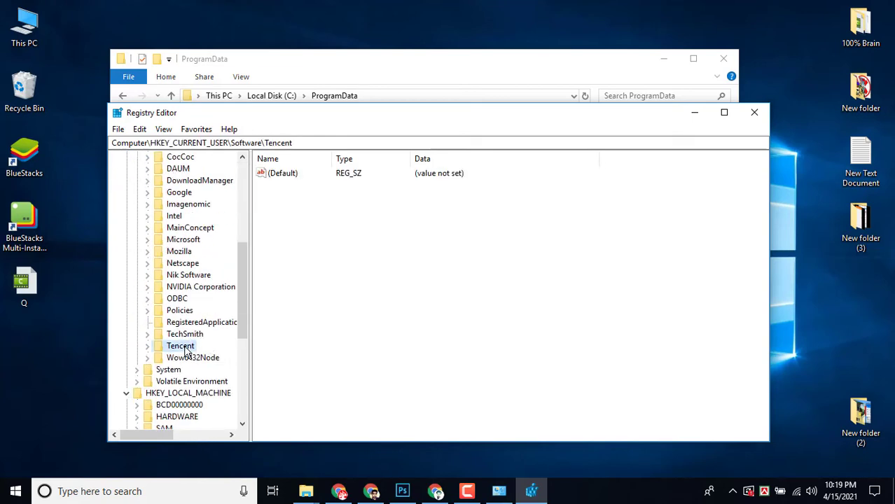
scroll(185, 348, up, 5)
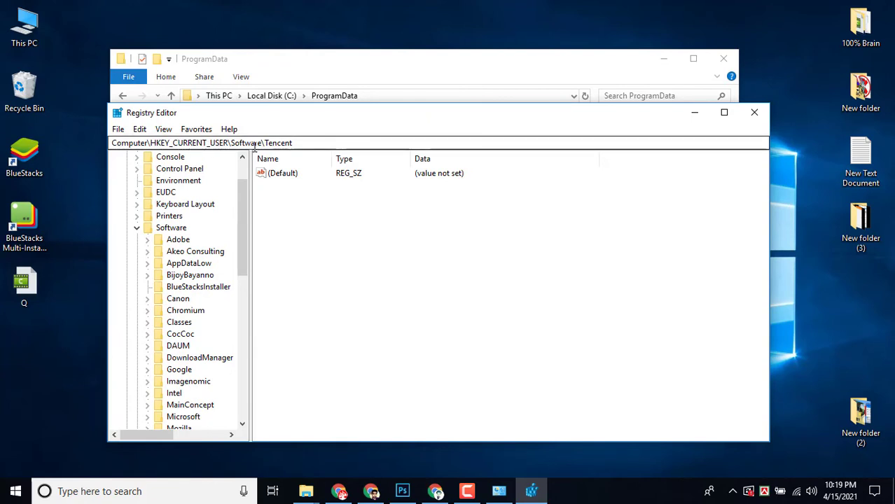
scroll(200, 364, down, 5)
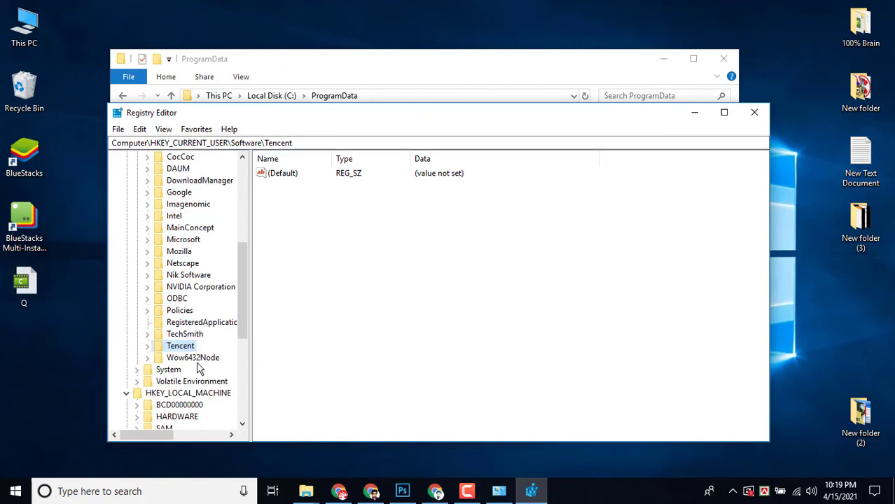
right_click(191, 350)
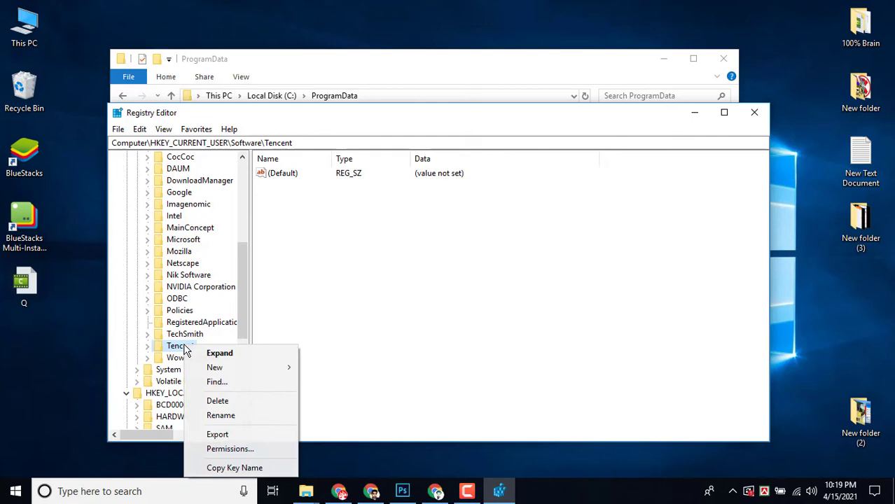
click(228, 401)
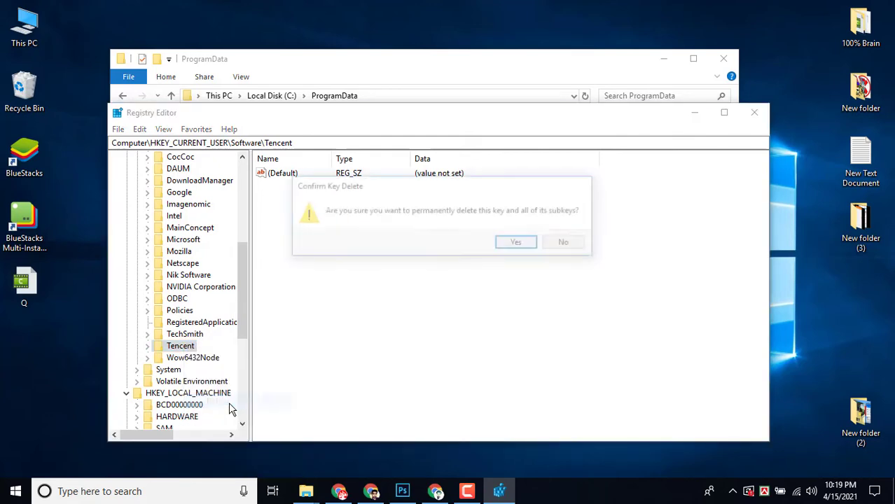
click(518, 245)
click(754, 112)
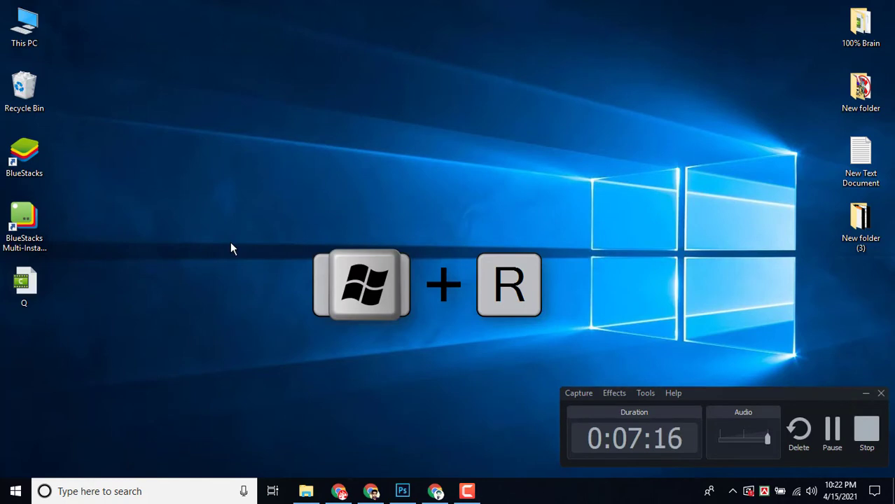
Step: Open the user's temporary files folder with the %temp% command and delete everything in it
key(super+r)
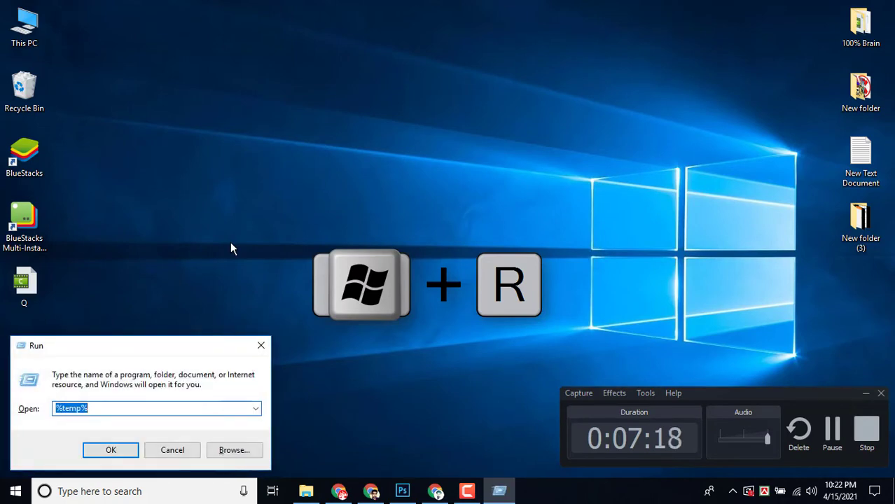
key(Return)
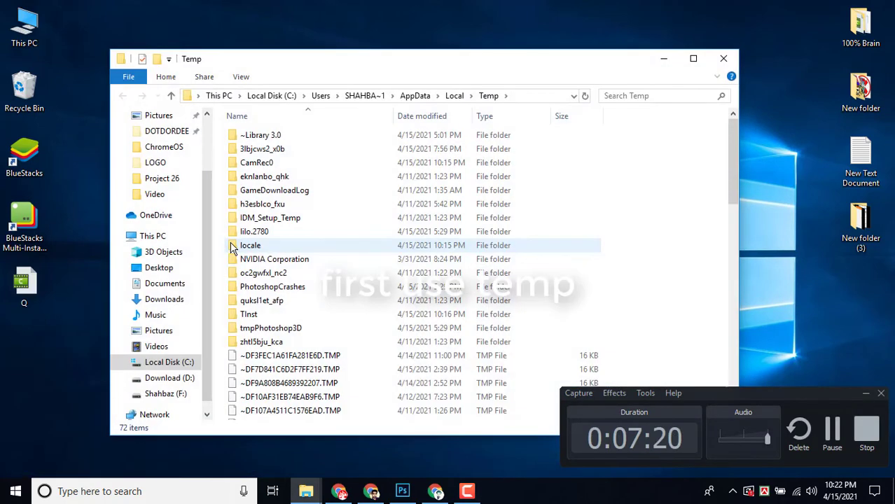
click(248, 263)
key(ctrl+a)
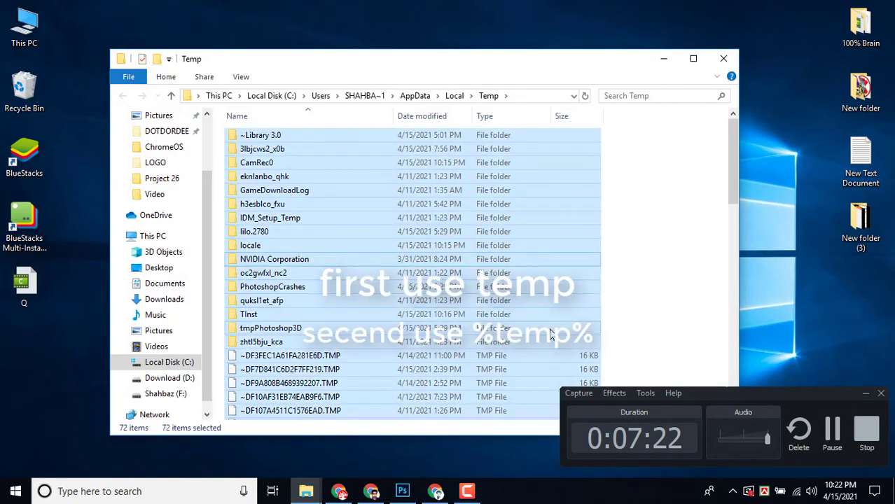
click(865, 394)
right_click(496, 121)
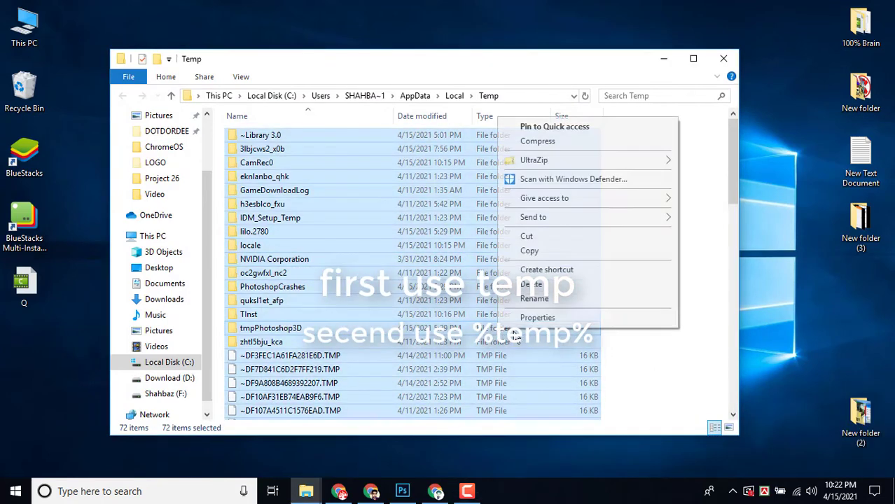
click(532, 285)
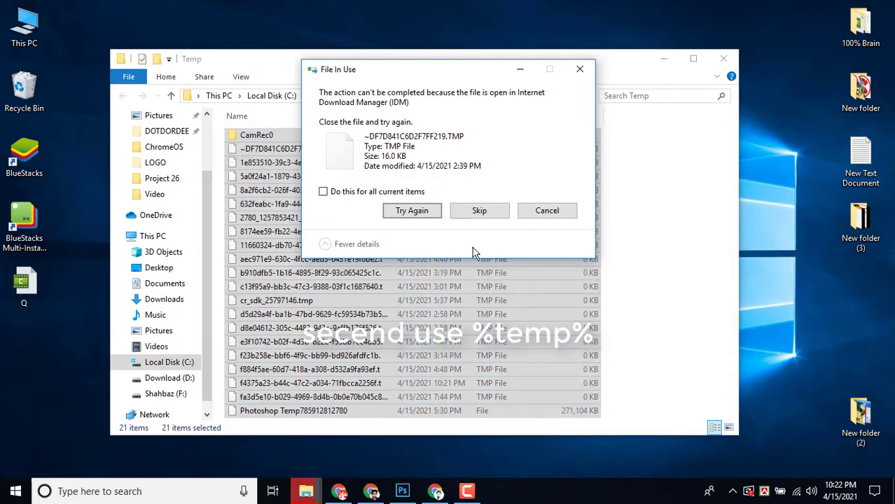
Step: Retry deleting the in-use temporary file, then skip all in-use files and folders, applying the choice to all current items
click(389, 196)
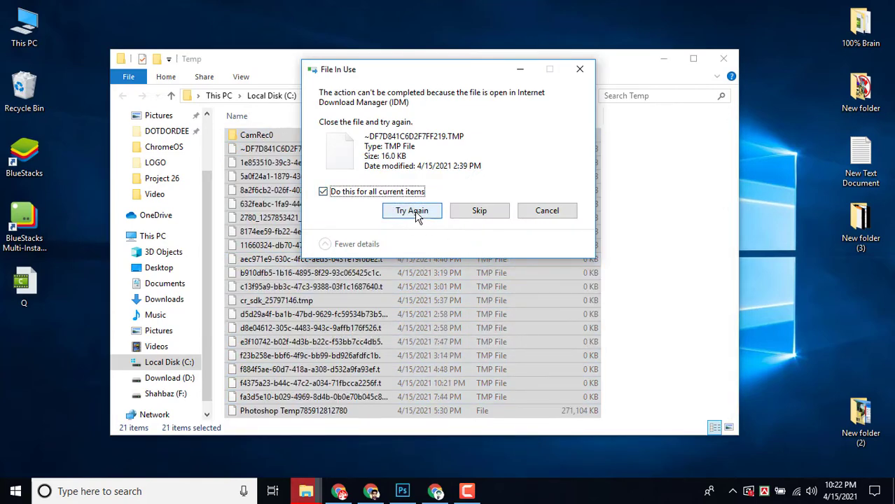
click(413, 212)
click(389, 195)
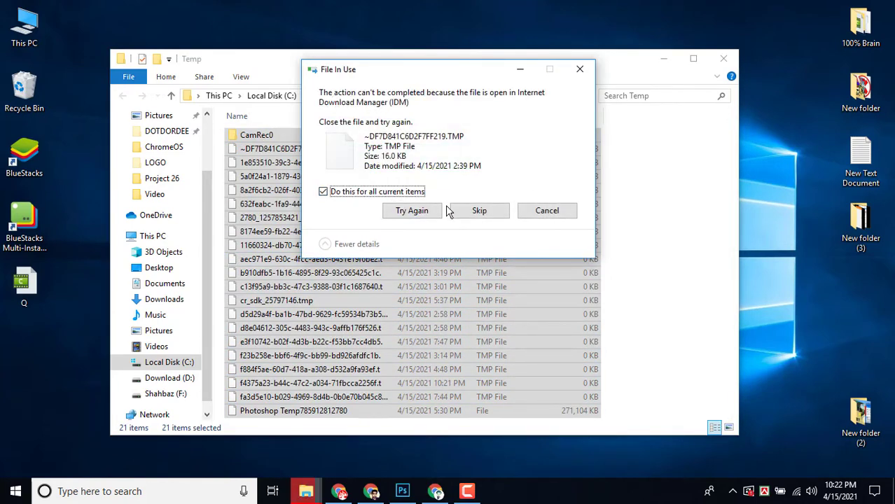
click(462, 211)
click(402, 196)
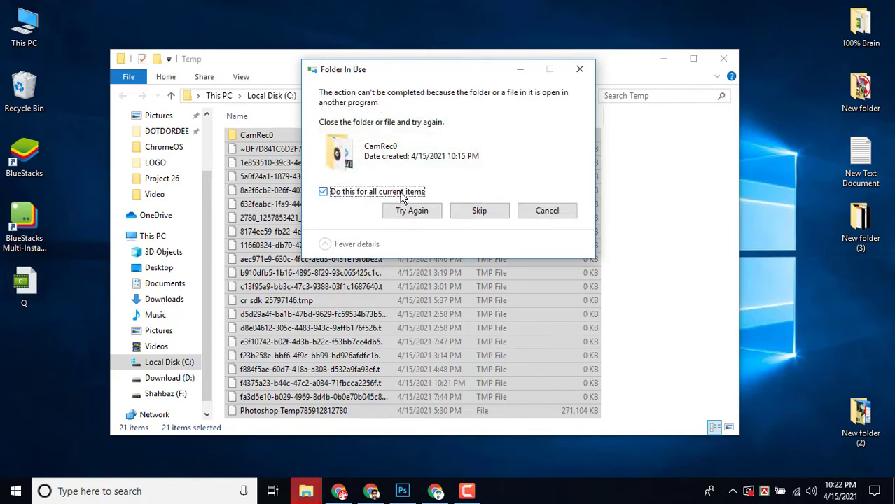
click(472, 212)
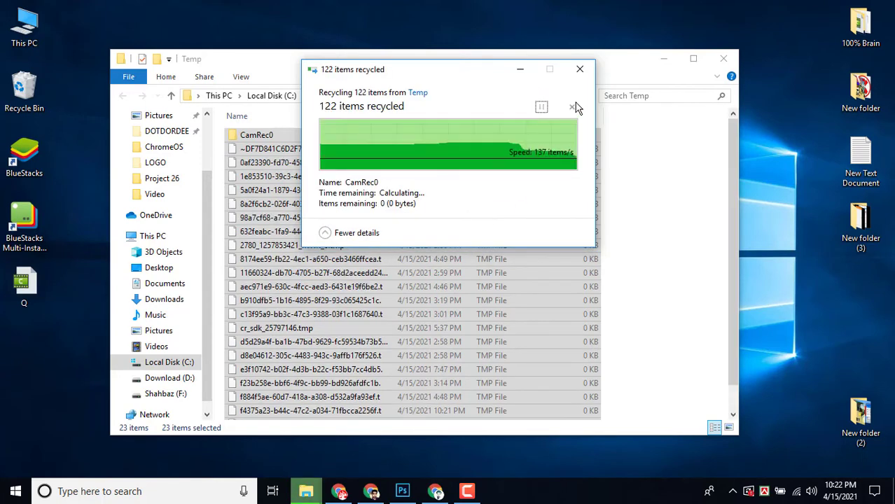
Step: Refresh the user's Temp folder, try to delete the remaining items, cancel the deletion and close the window
right_click(659, 228)
click(690, 282)
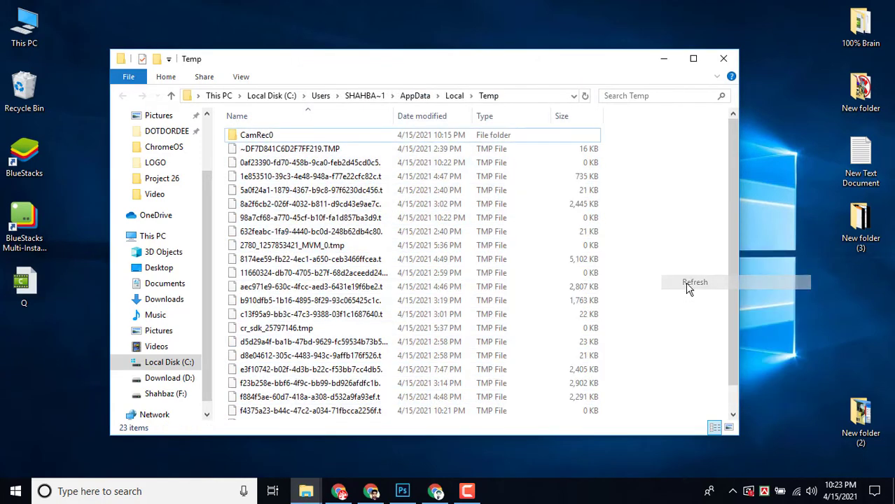
key(ctrl+a)
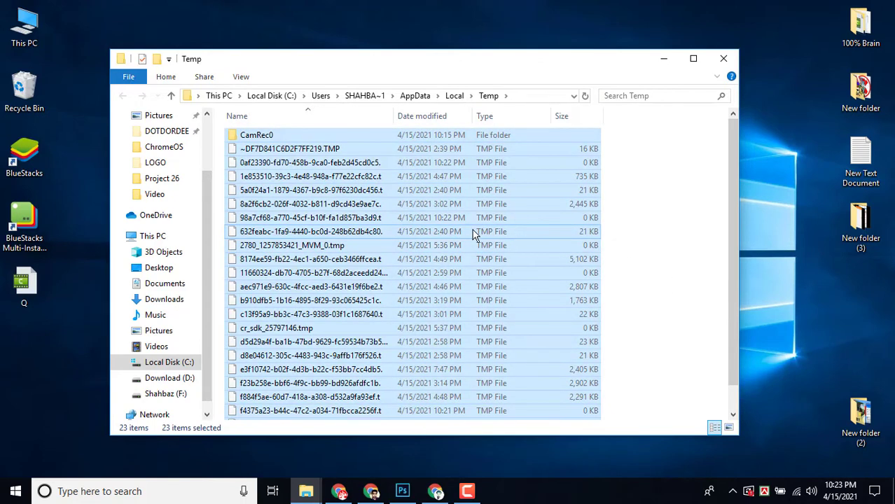
right_click(472, 229)
click(519, 399)
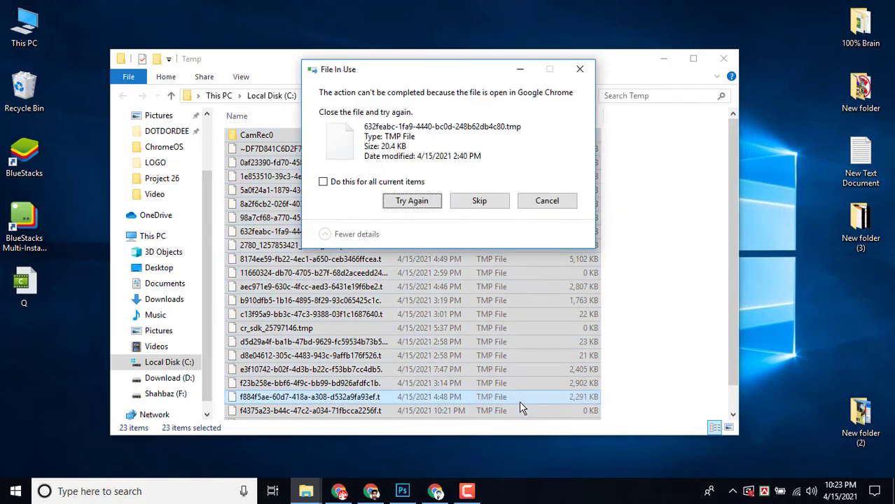
click(477, 207)
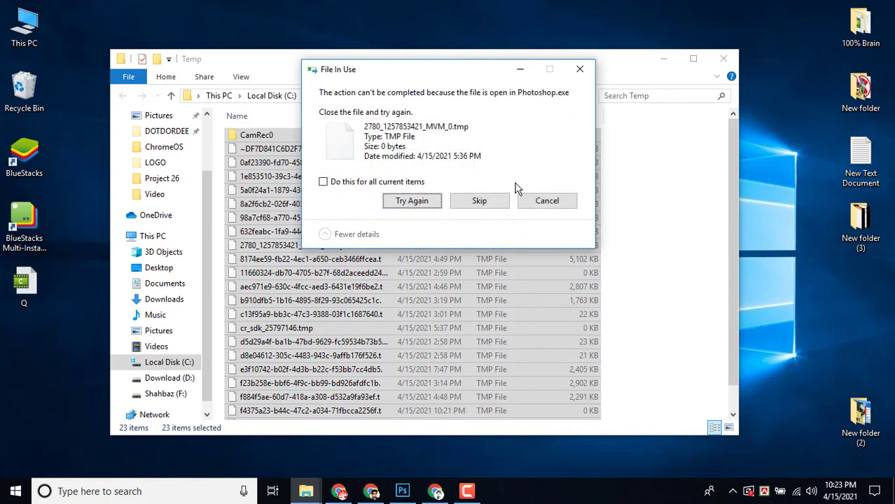
click(545, 201)
click(725, 59)
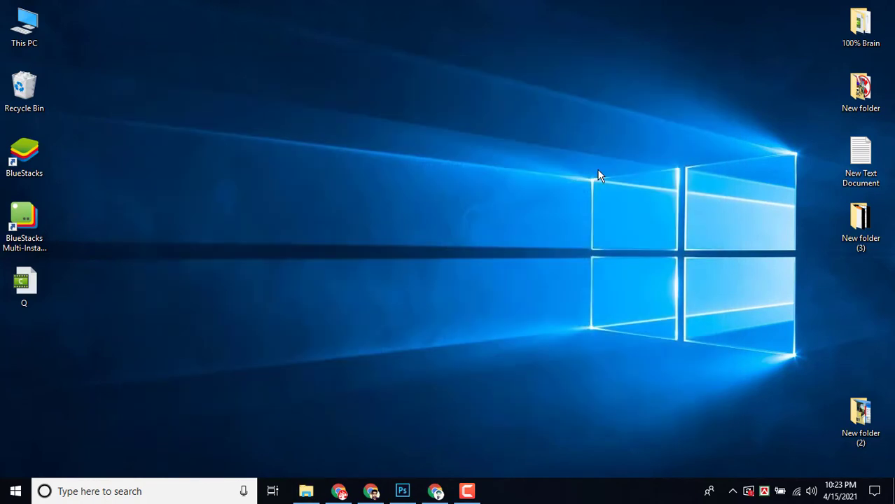
Step: Open the Windows Temp folder with the temp command, delete all of its contents and close the window
key(super+r)
text(te)
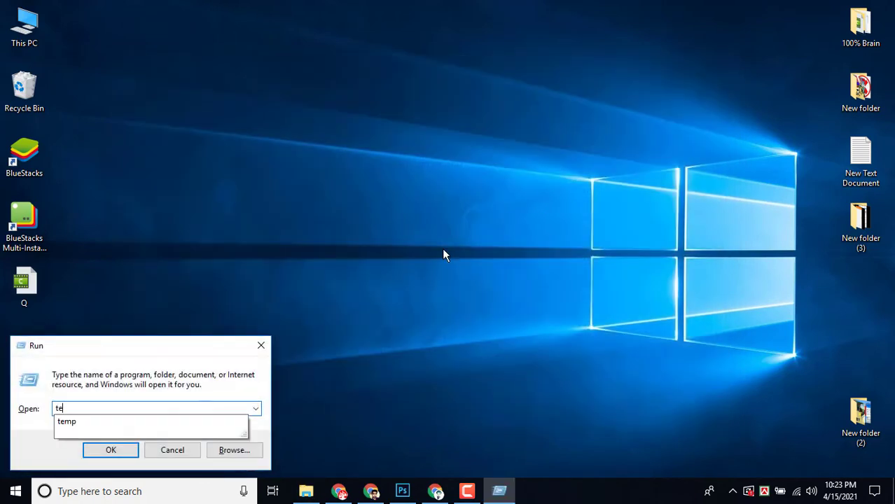
text(mpo)
key(BackSpace)
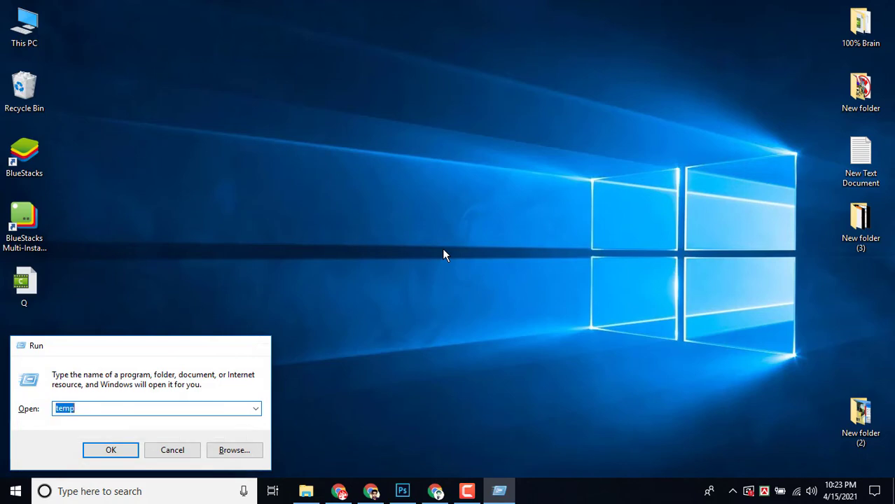
key(Return)
drag(361, 378, 445, 125)
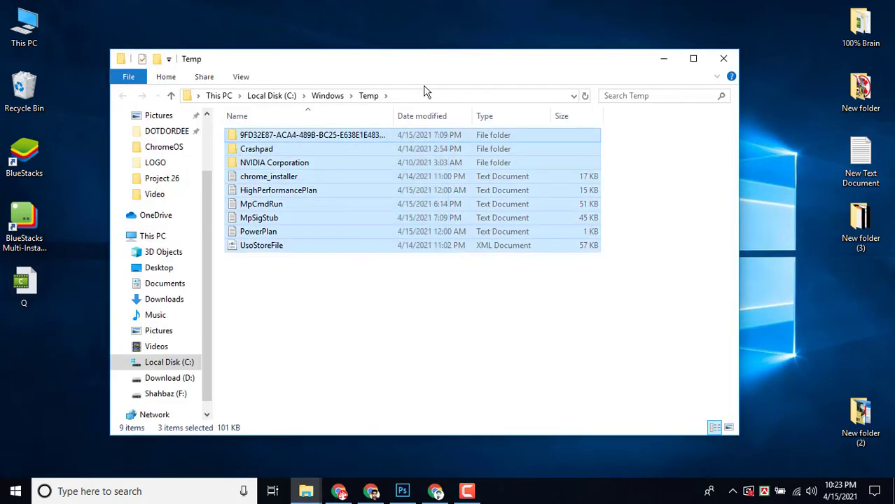
right_click(398, 148)
click(464, 326)
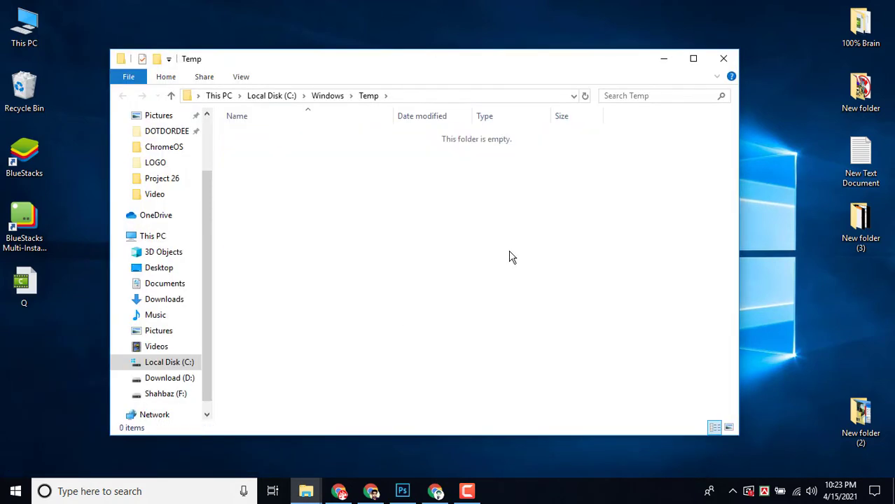
click(722, 59)
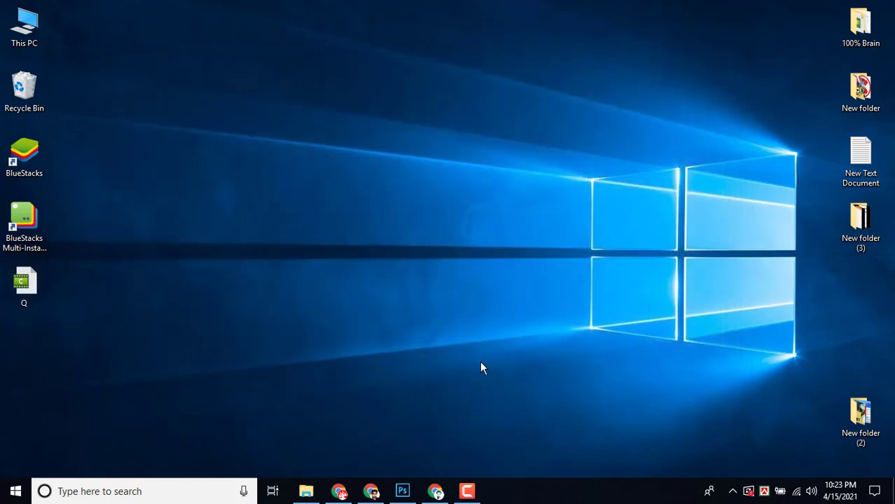
Step: Bring up the computer's power options containing Update and restart
key(super)
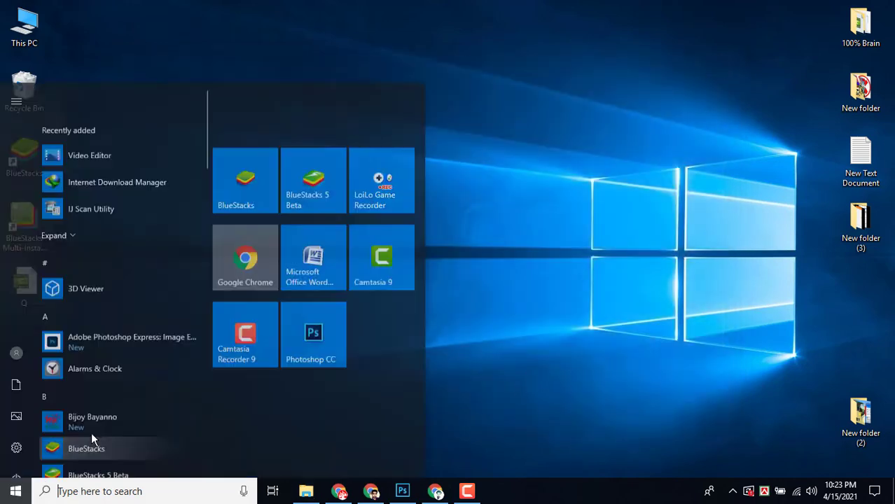
click(10, 465)
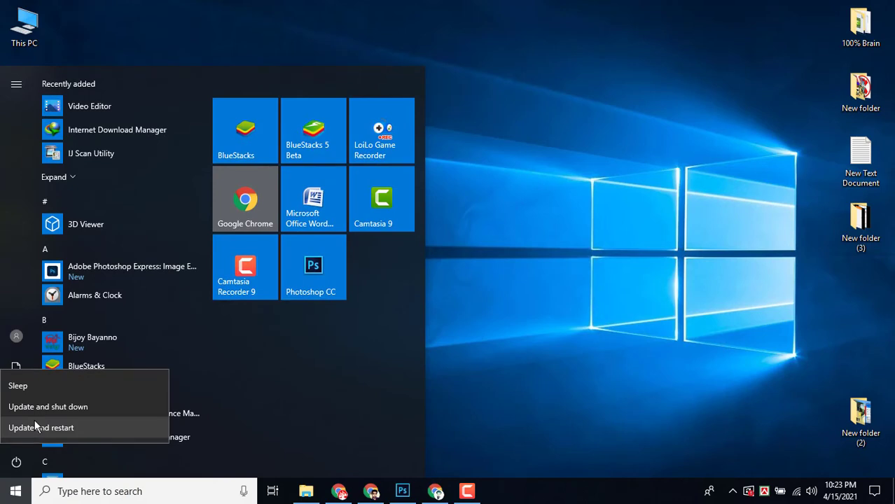
click(458, 490)
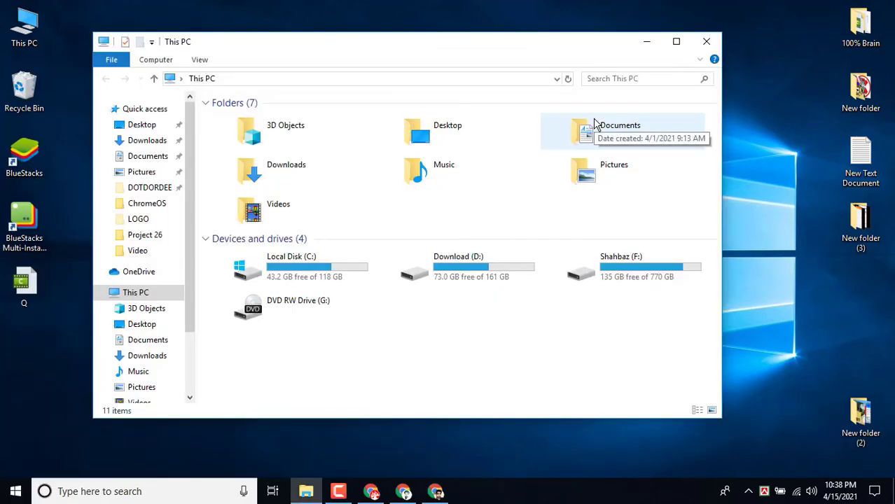
Step: Delete the Tencent folder from ProgramData on Local Disk (C:)
double_click(343, 259)
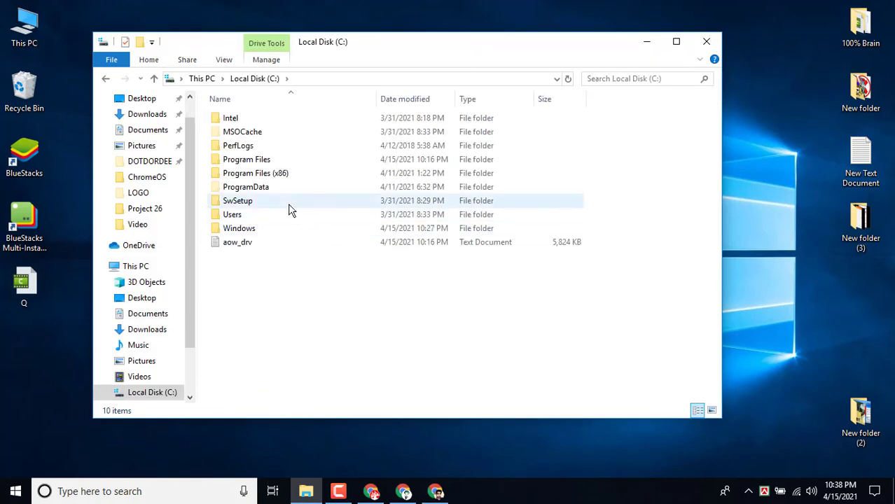
double_click(278, 189)
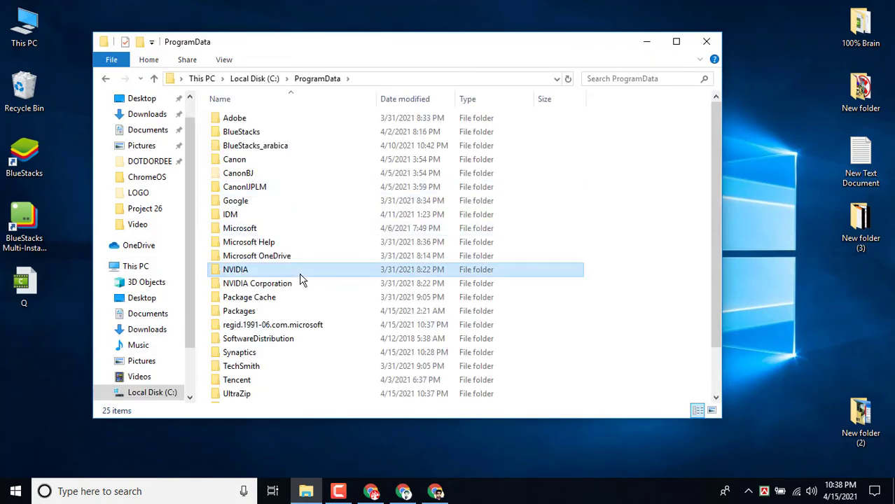
scroll(302, 277, down, 2)
key(t)
click(270, 329)
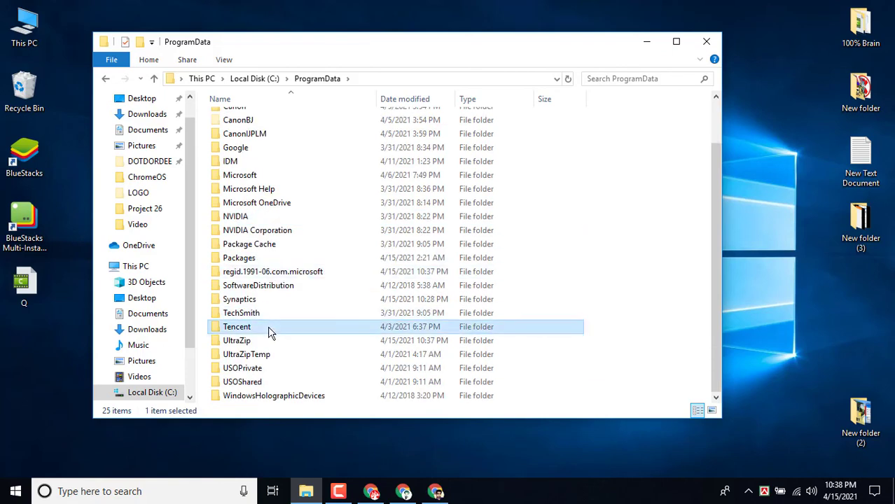
right_click(266, 329)
click(303, 282)
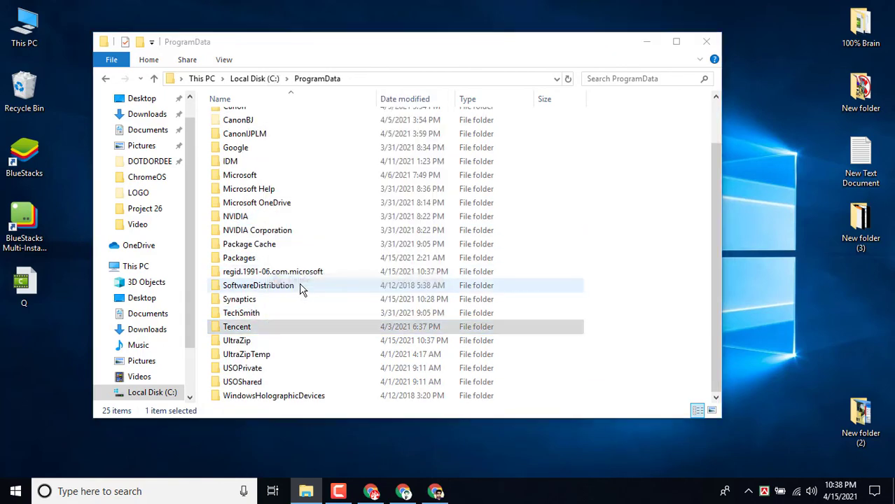